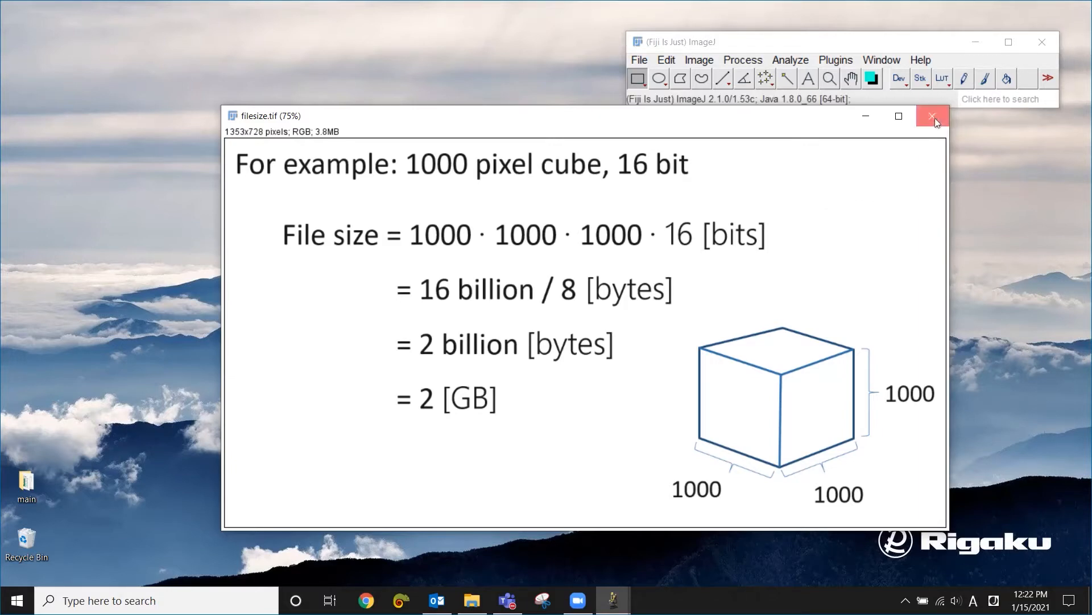
# - Close the filesize.tif image and load Original.tif from the images folder into ImageJ, moving the folder window out of the way
pyautogui.click(934, 118)
pyautogui.click(472, 600)
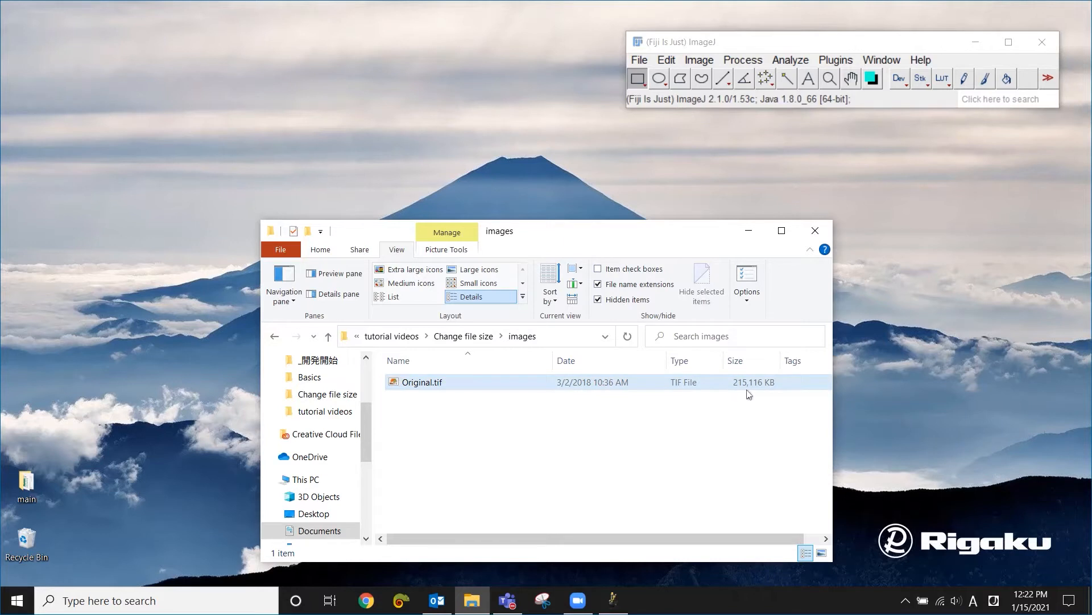
pyautogui.click(424, 385)
pyautogui.moveTo(620, 245); pyautogui.dragTo(723, 102)
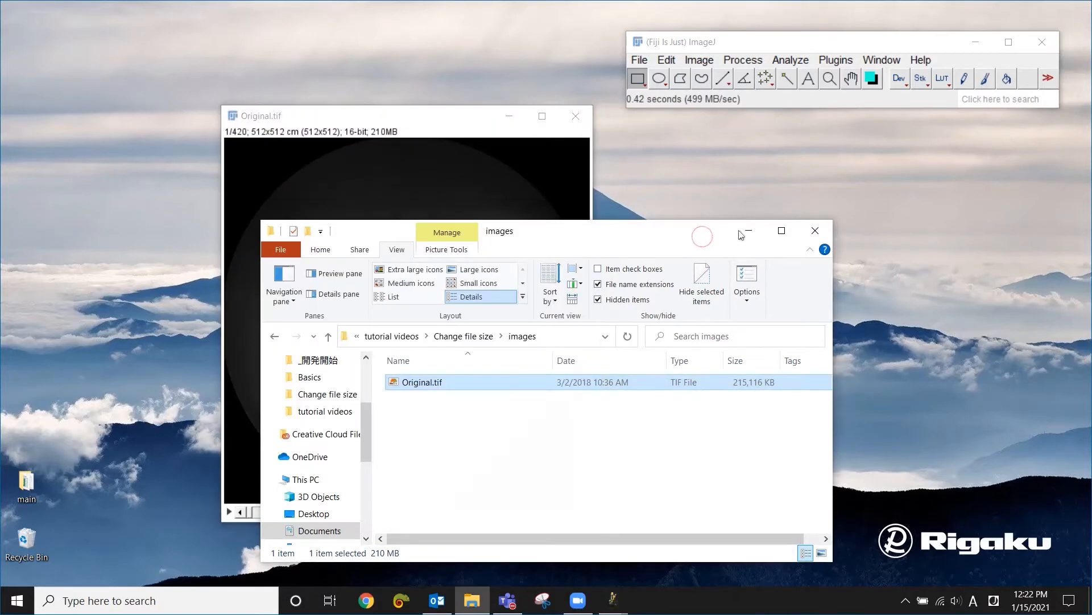
pyautogui.click(748, 230)
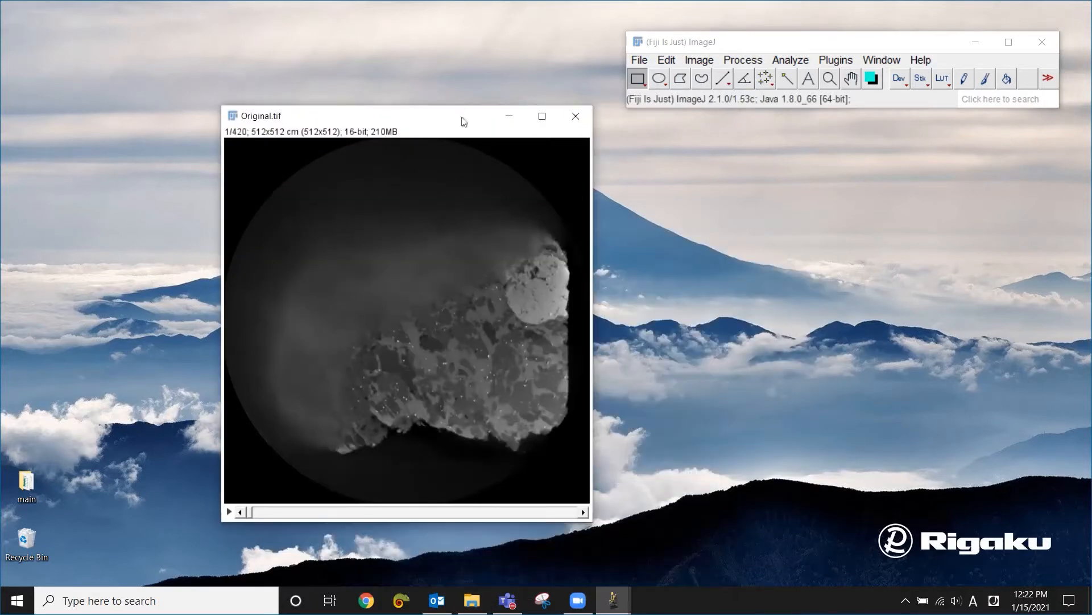
pyautogui.moveTo(464, 122); pyautogui.dragTo(558, 132)
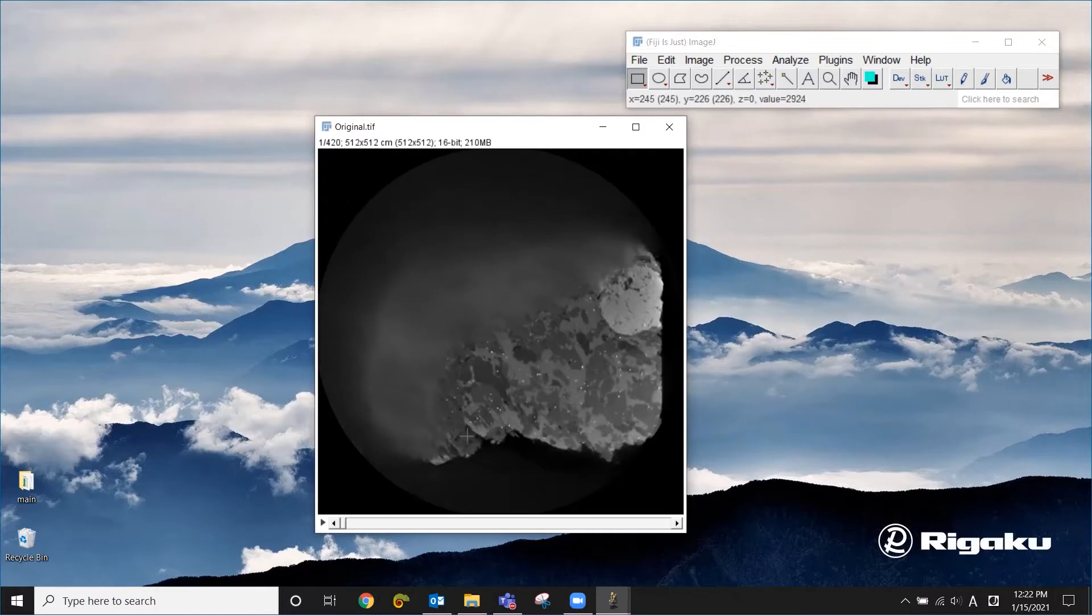
# - Go to slice 230 of the Original.tif stack and apply automatic brightness and contrast
pyautogui.moveTo(345, 525); pyautogui.dragTo(524, 518)
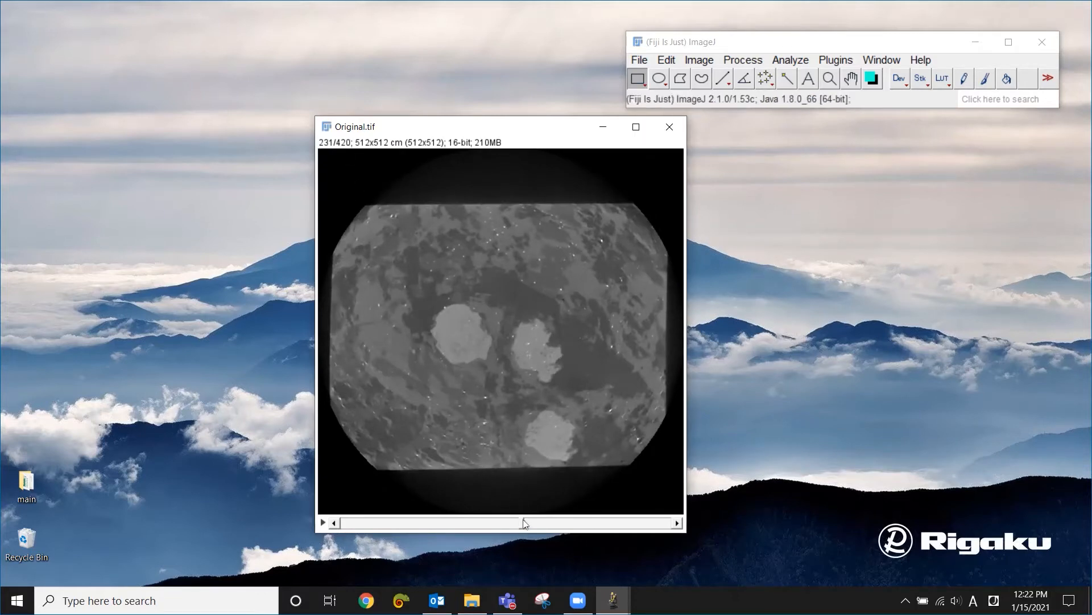
pyautogui.moveTo(523, 520)
pyautogui.mouseDown()
pyautogui.moveTo(671, 521)
pyautogui.moveTo(348, 532)
pyautogui.moveTo(521, 528)
pyautogui.mouseUp()
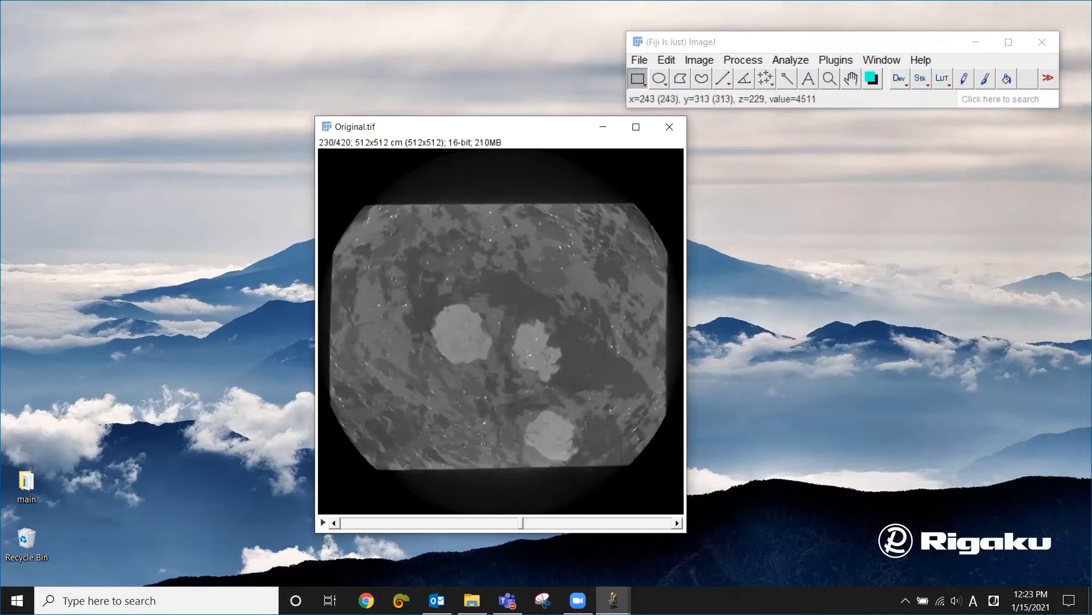
pyautogui.click(698, 61)
pyautogui.moveTo(704, 103)
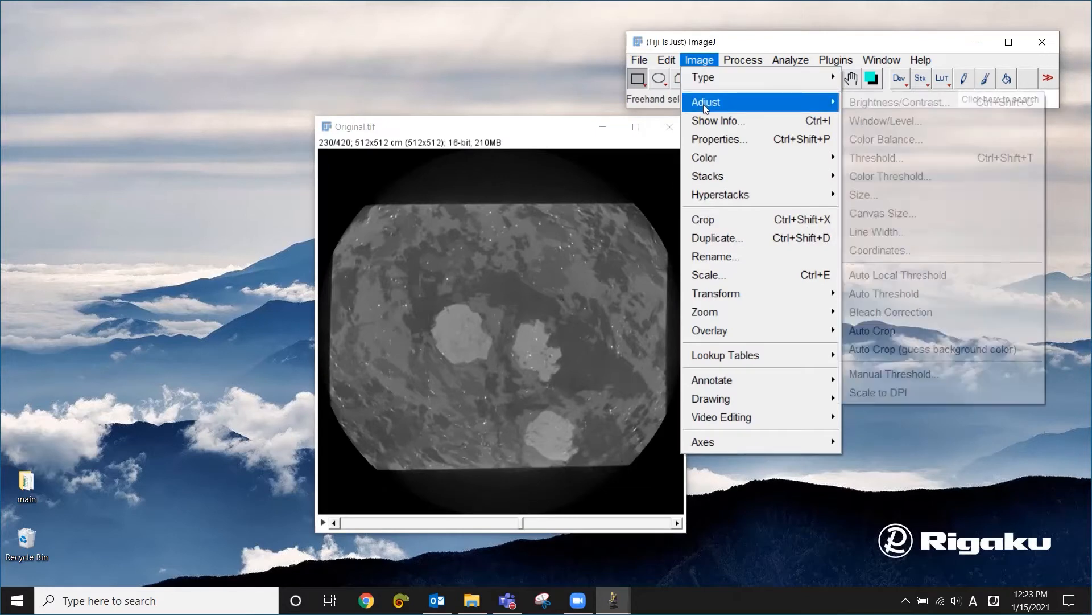
pyautogui.click(868, 104)
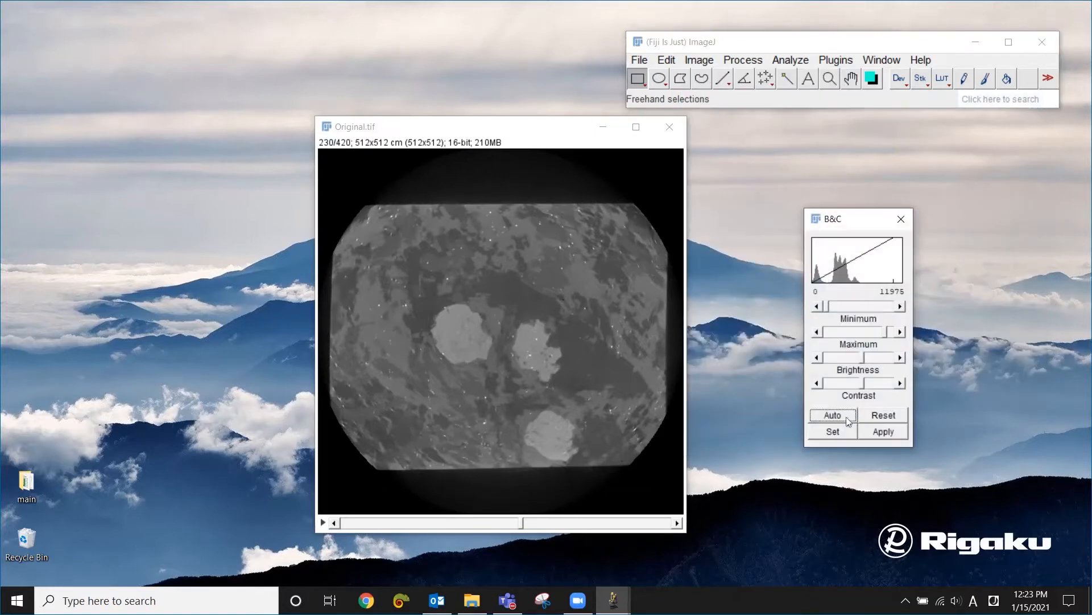
pyautogui.click(841, 416)
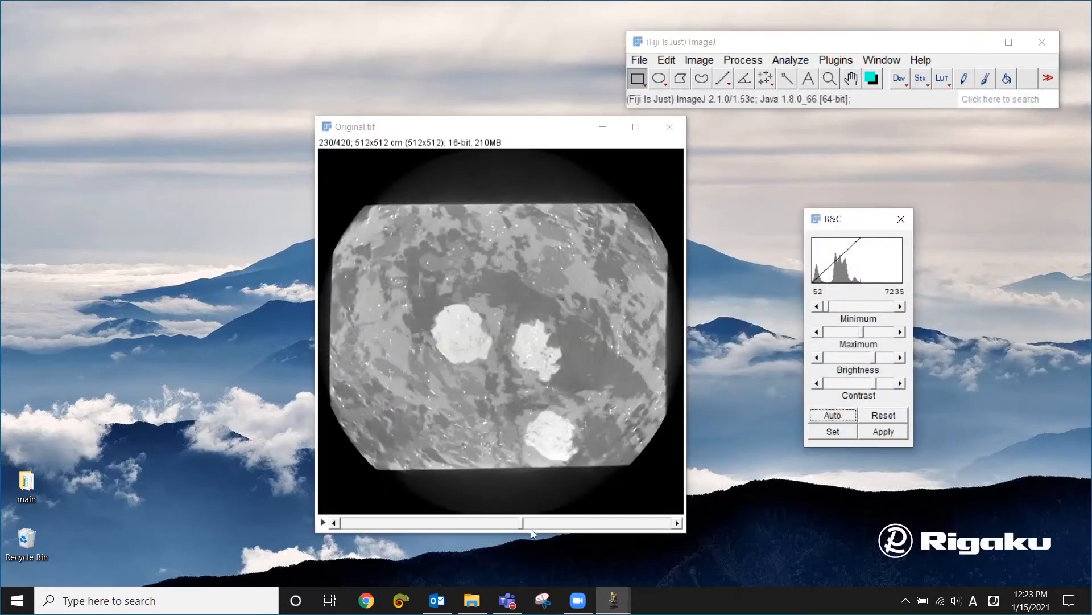
# - Convert the contrast-adjusted stack from 16-bit to 8-bit
pyautogui.moveTo(523, 524)
pyautogui.mouseDown()
pyautogui.moveTo(400, 532)
pyautogui.moveTo(555, 518)
pyautogui.moveTo(522, 522)
pyautogui.mouseUp()
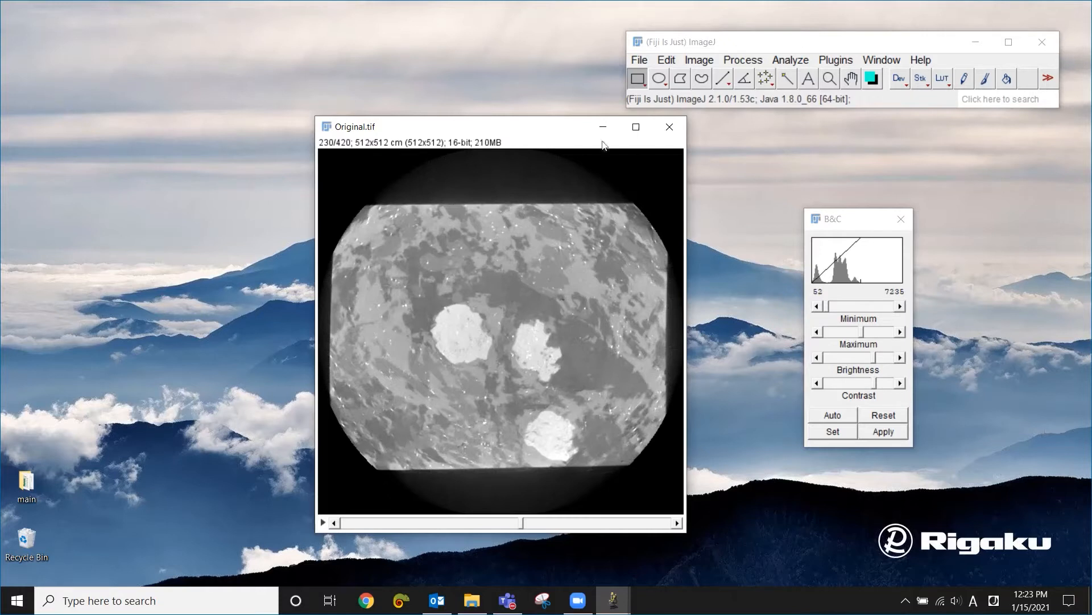
pyautogui.click(705, 60)
pyautogui.moveTo(708, 82)
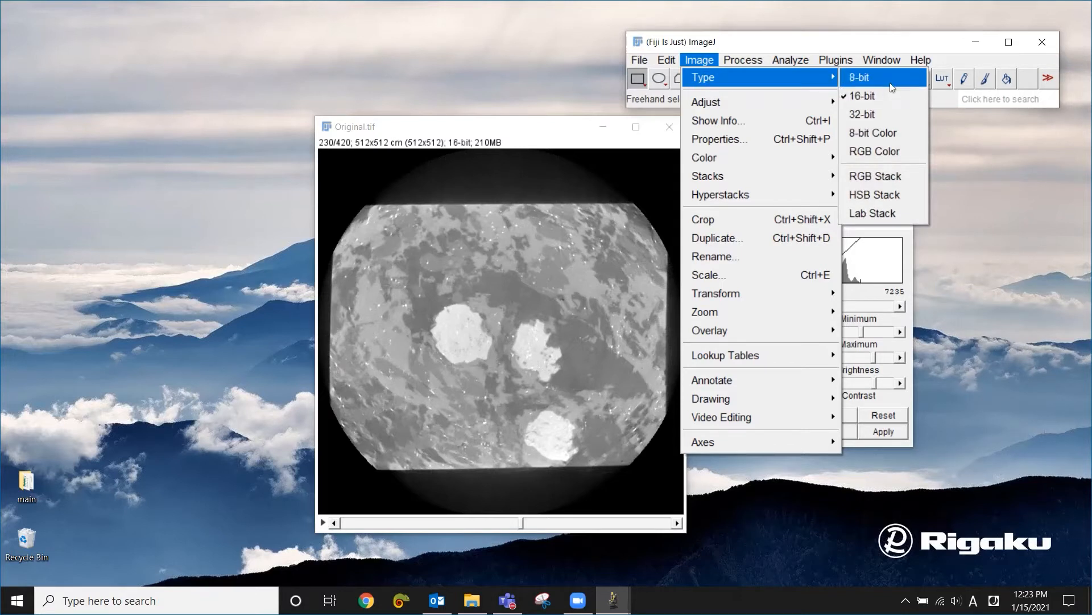
pyautogui.click(891, 80)
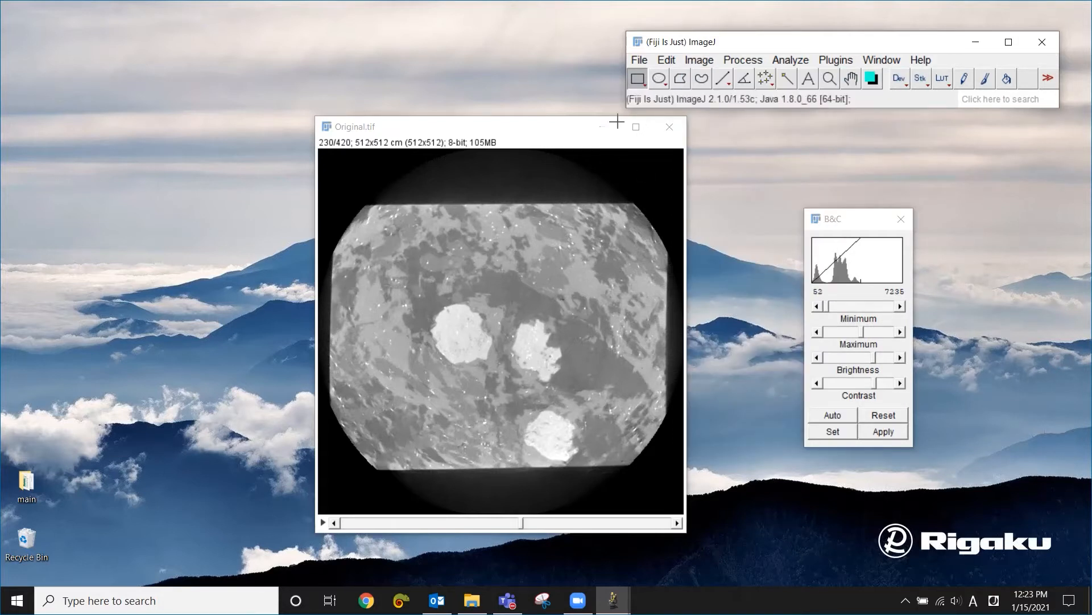
# - Save the 8-bit stack as a TIFF named 8bit_Original.tif in the images folder
pyautogui.click(639, 59)
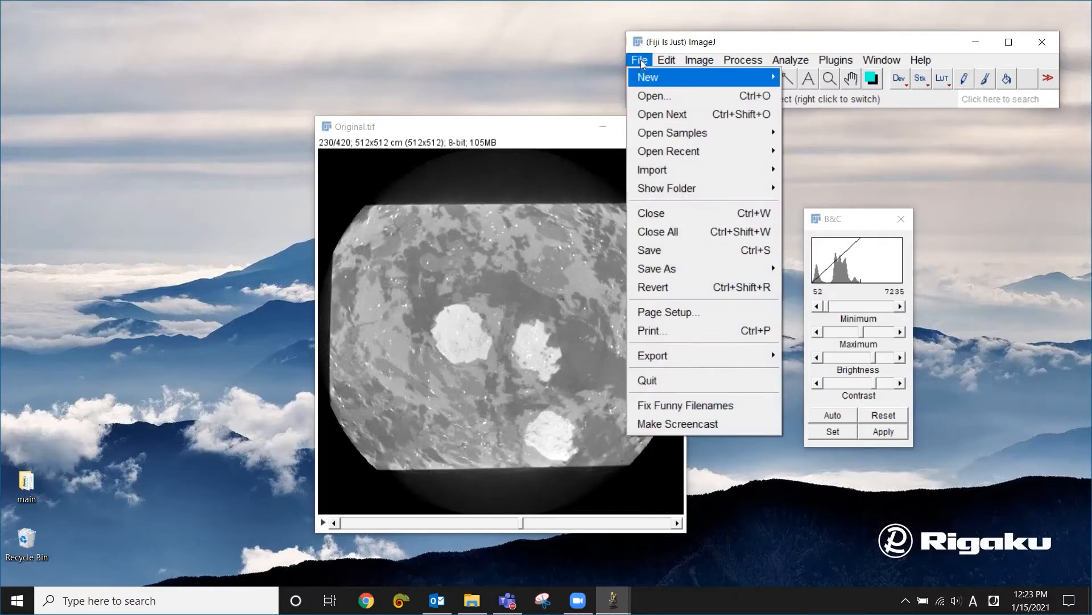
pyautogui.moveTo(699, 264)
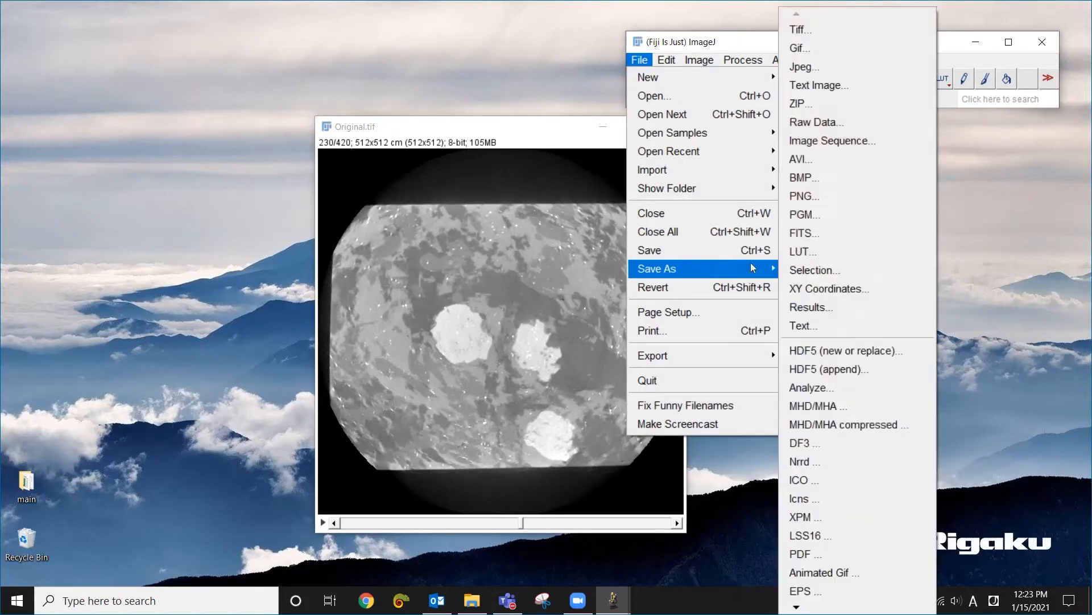
pyautogui.click(815, 36)
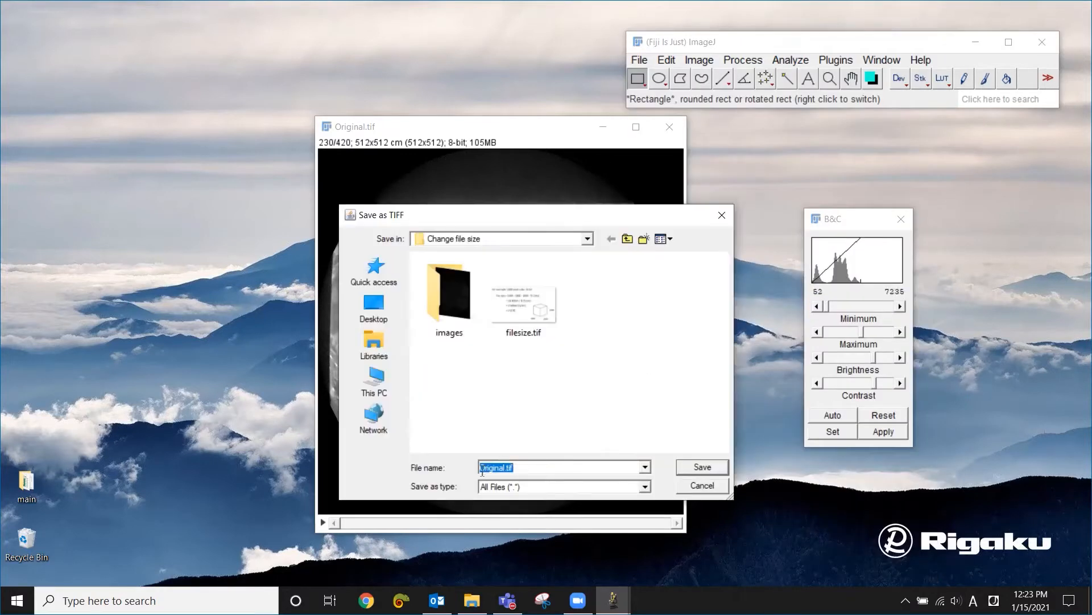
pyautogui.click(484, 471)
pyautogui.write('8b')
pyautogui.write('it_')
pyautogui.write('_')
pyautogui.doubleClick(456, 303)
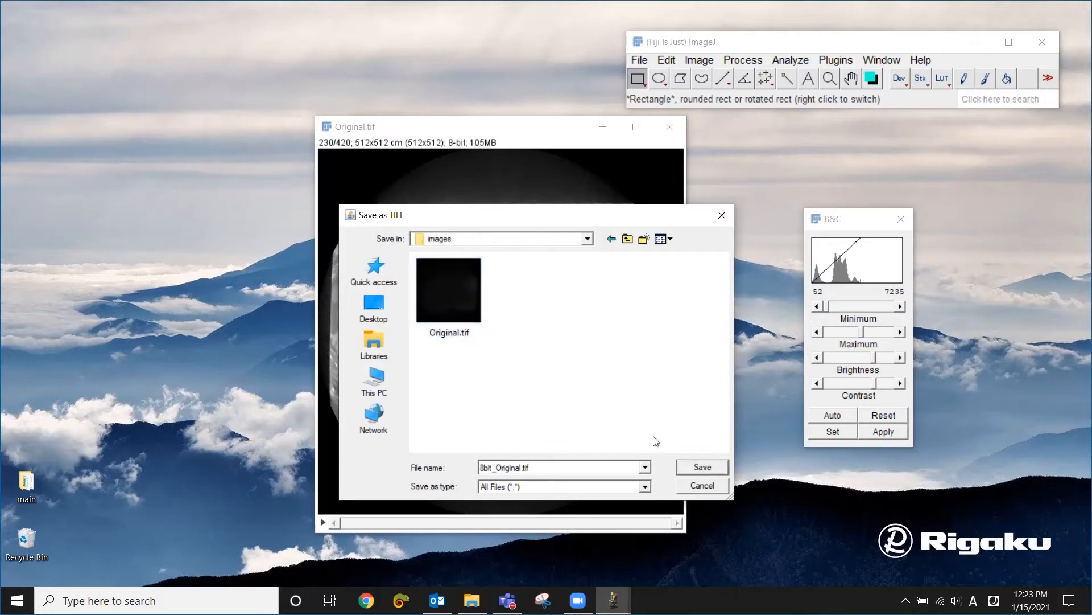
pyautogui.click(709, 467)
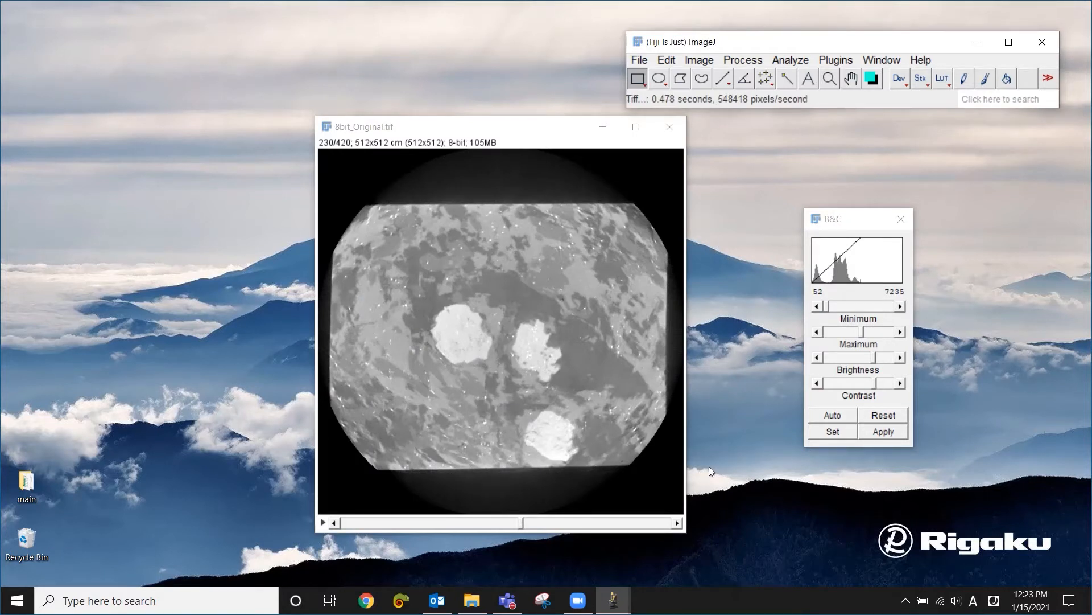
# - Check the stack's slices and make a substack of slices 20-390, deleting those slices from the original stack
pyautogui.click(522, 523)
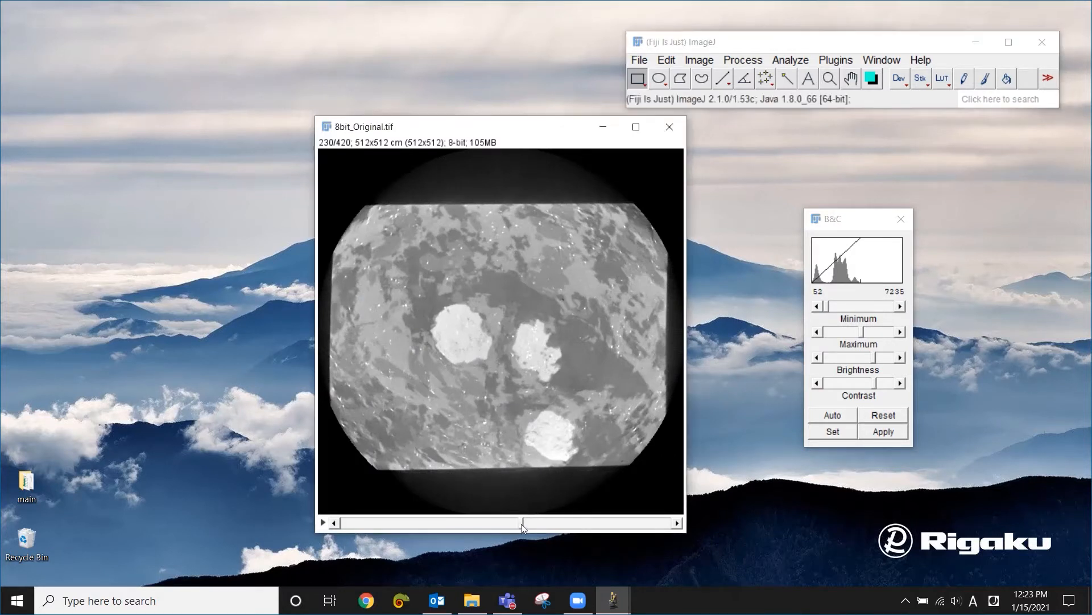
pyautogui.moveTo(522, 523); pyautogui.dragTo(341, 529)
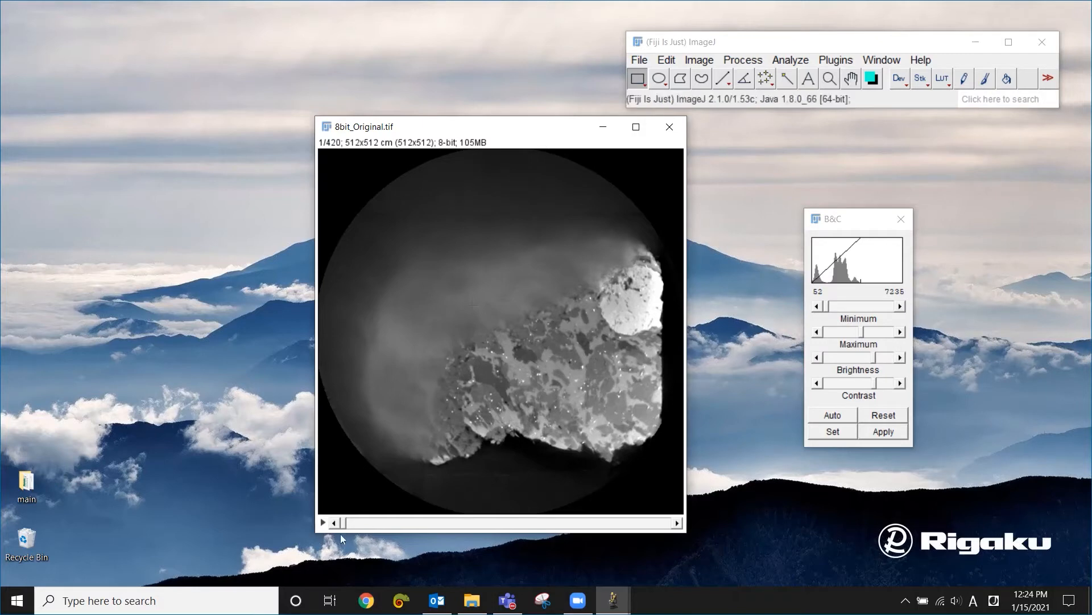
pyautogui.moveTo(343, 523); pyautogui.dragTo(592, 534)
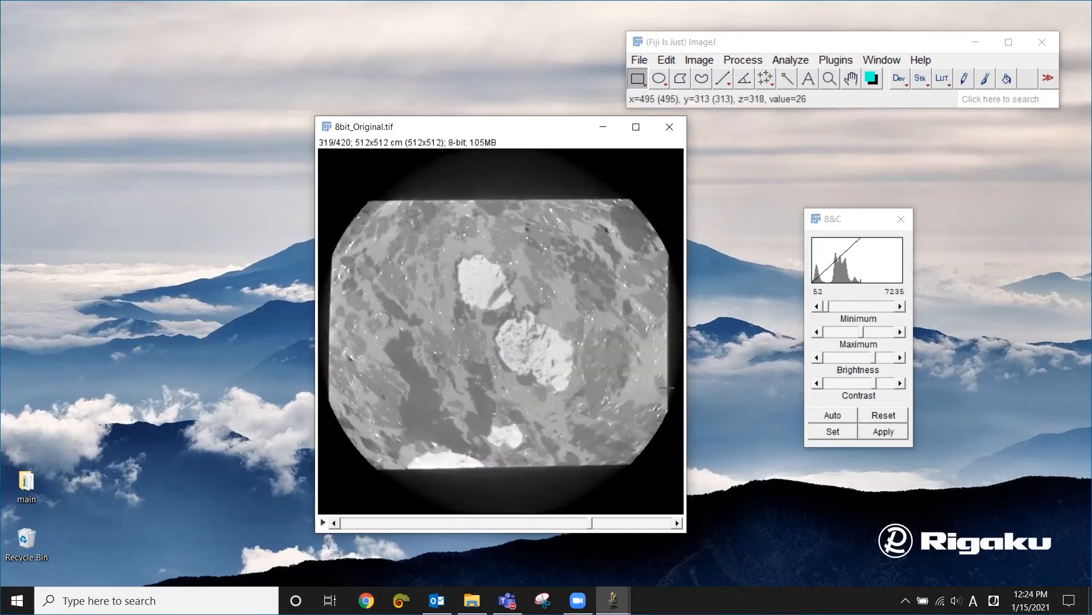
pyautogui.click(703, 60)
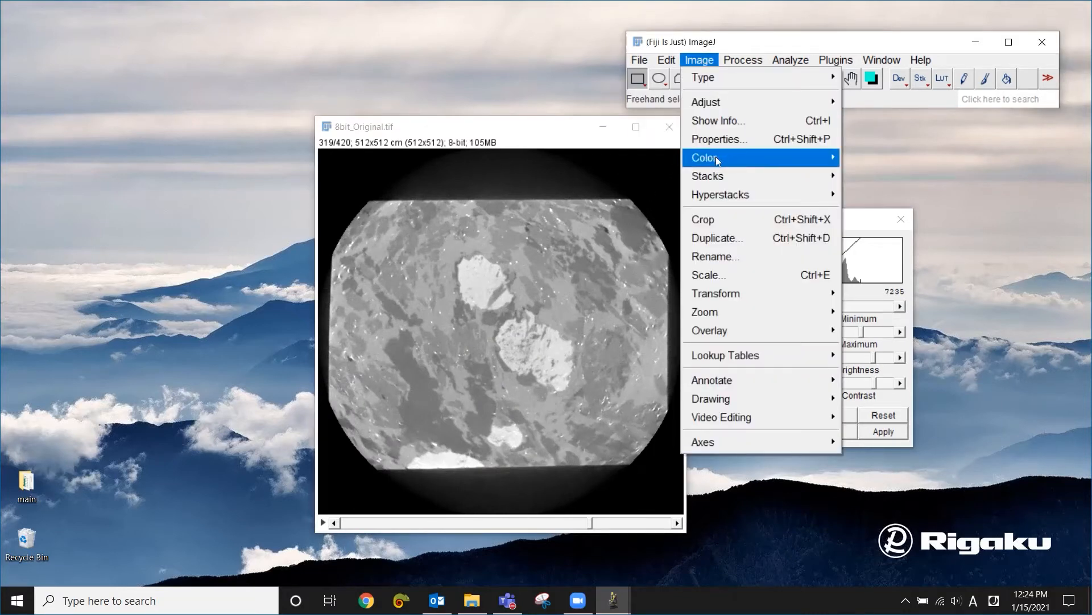
pyautogui.moveTo(715, 172)
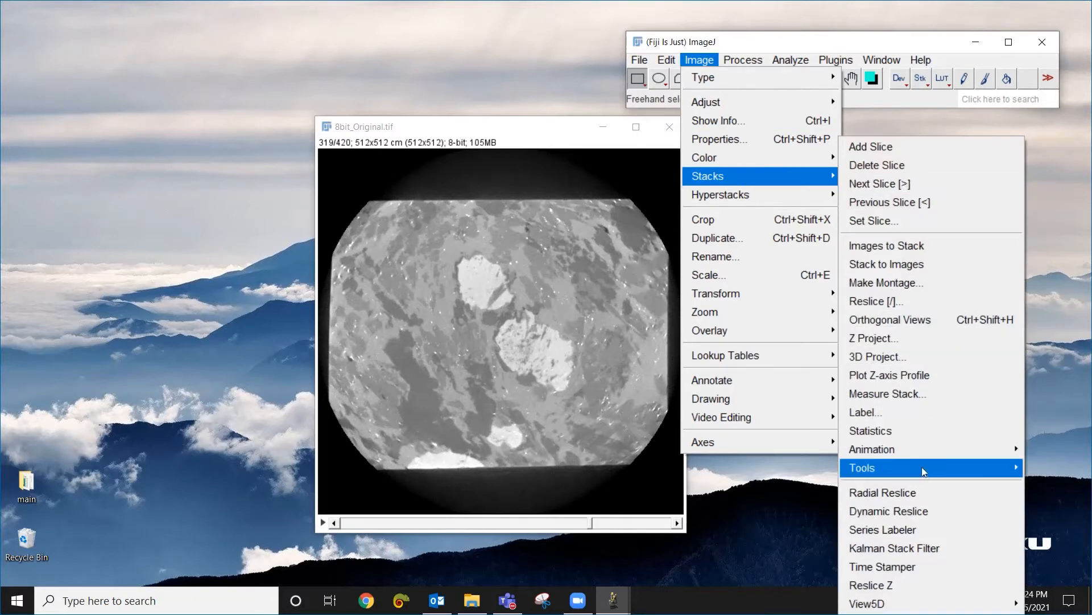
pyautogui.moveTo(911, 467)
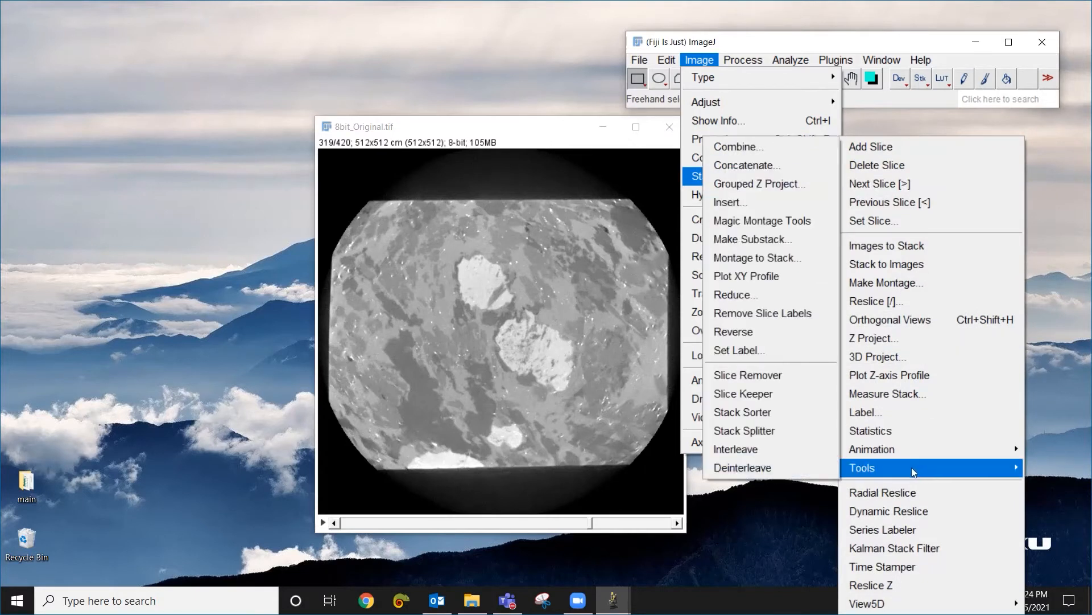
pyautogui.click(784, 244)
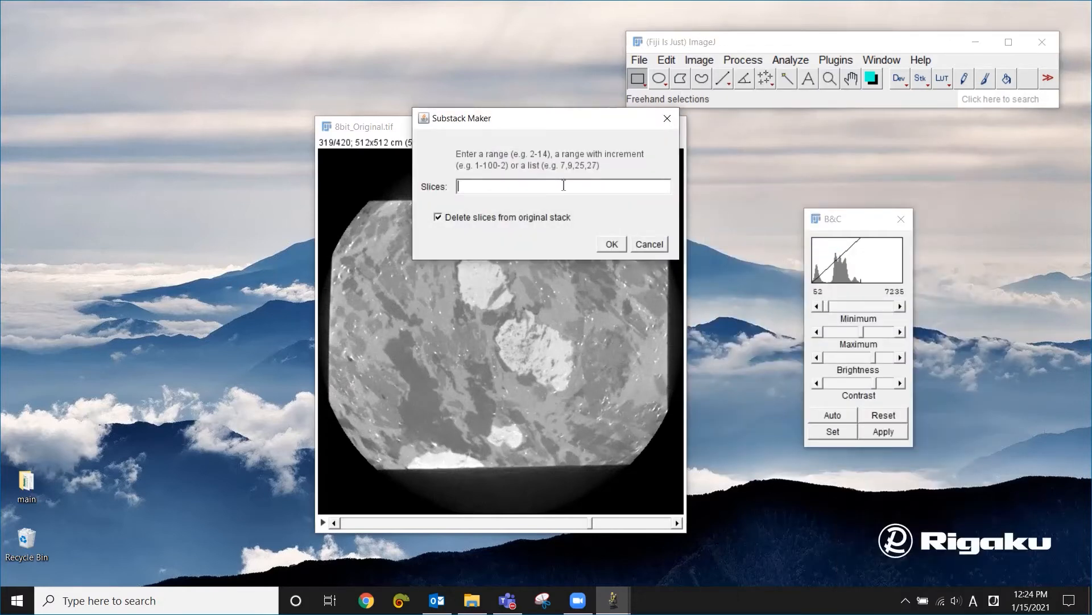
pyautogui.write('20-390')
pyautogui.click(613, 247)
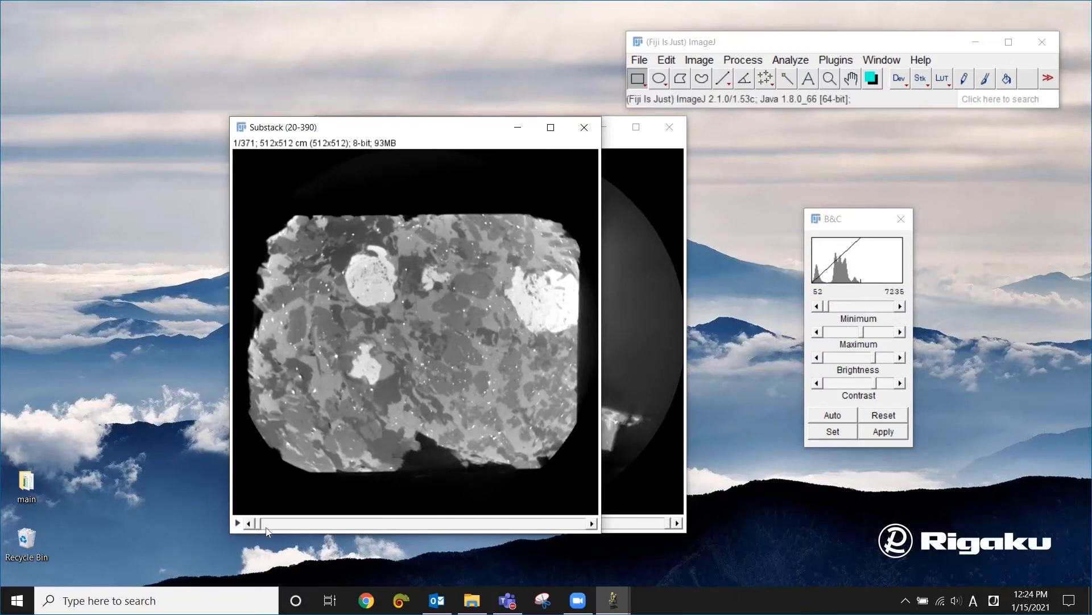
# - Close the leftover 8bit_Original.tif stack, keeping only the substack open
pyautogui.moveTo(259, 523); pyautogui.dragTo(231, 516)
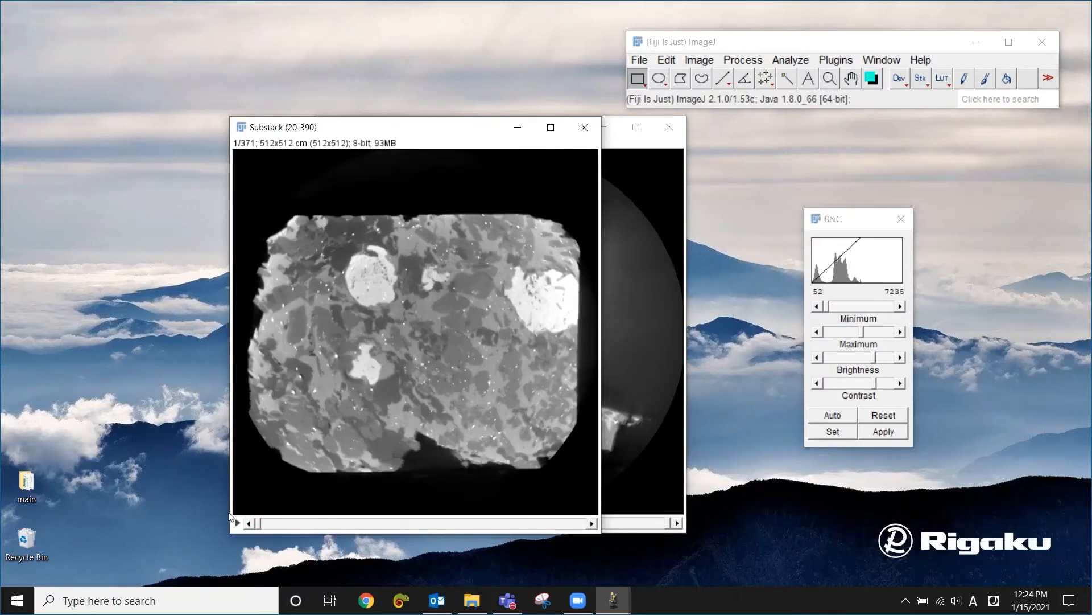
pyautogui.click(638, 143)
pyautogui.click(666, 129)
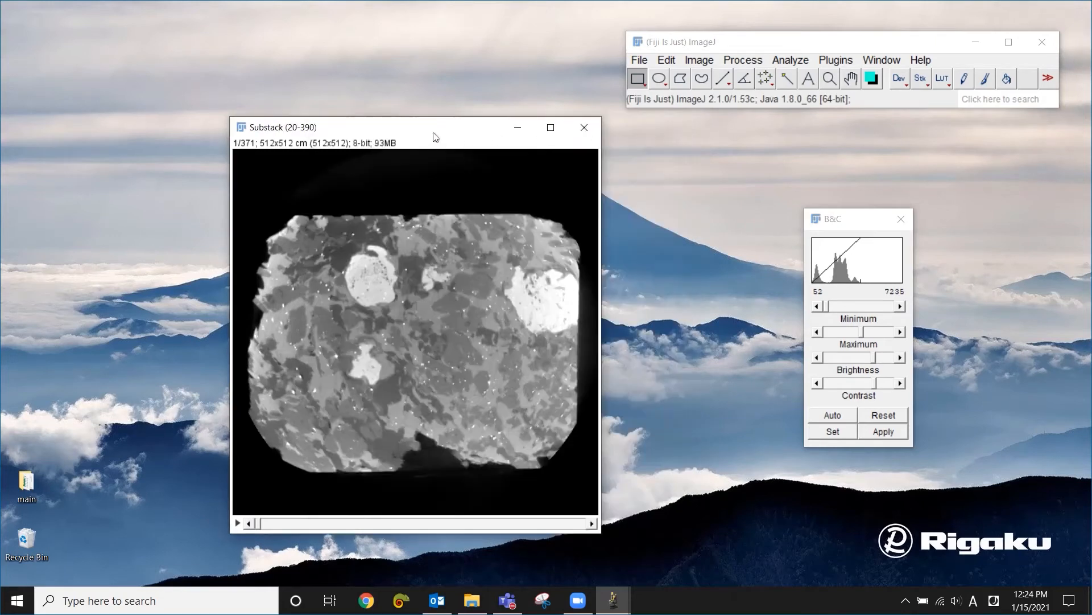
pyautogui.moveTo(434, 135); pyautogui.dragTo(544, 139)
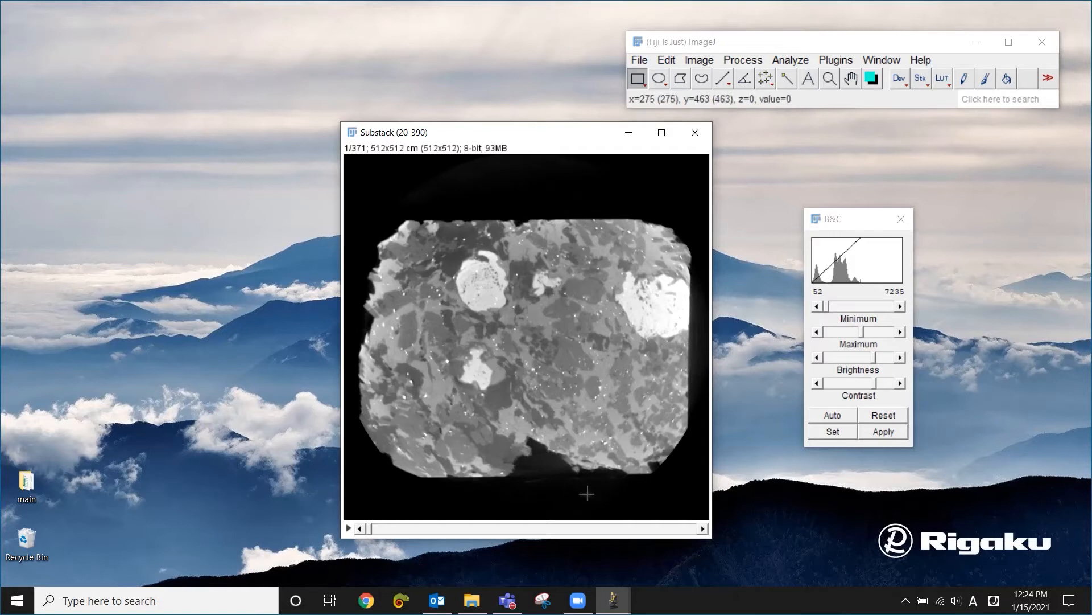
# - Crop the substack to a rectangular region of about 285 x 251 pixels inside the sample
pyautogui.moveTo(429, 246); pyautogui.dragTo(633, 427)
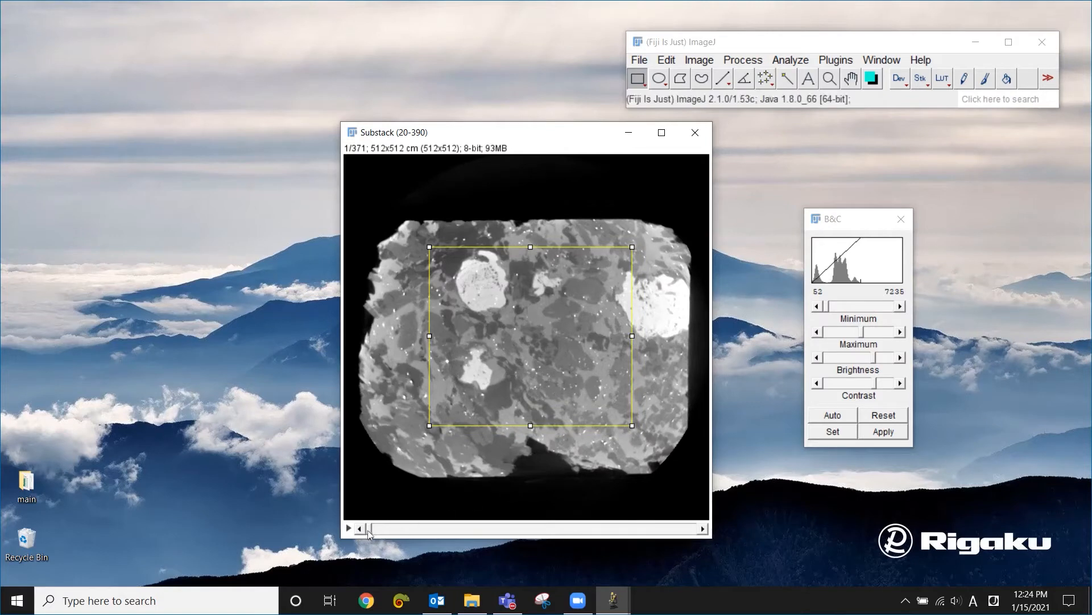
pyautogui.moveTo(370, 532); pyautogui.dragTo(354, 547)
pyautogui.click(704, 61)
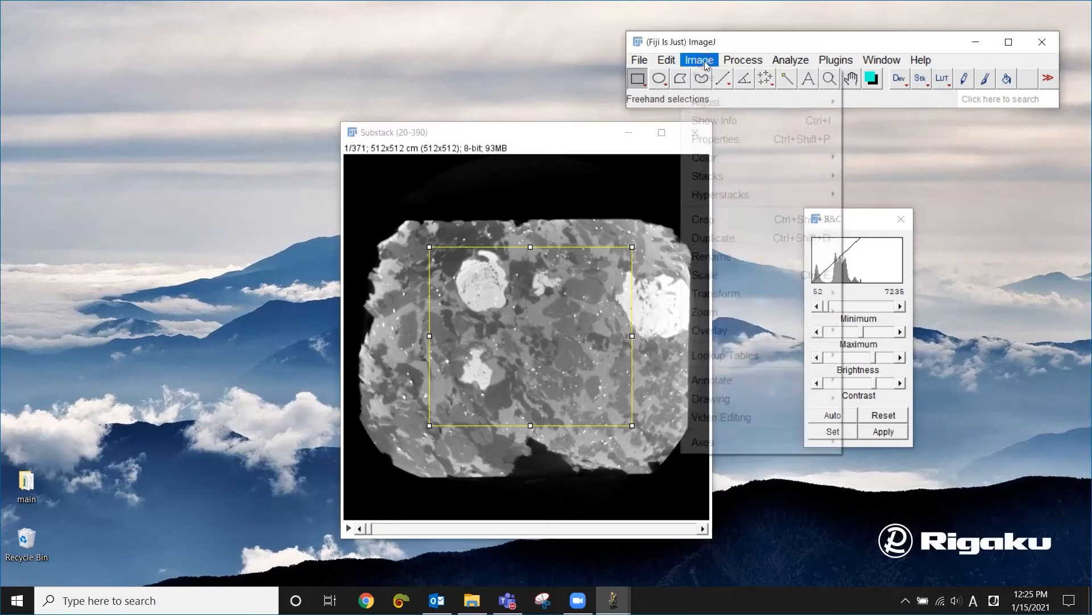
pyautogui.click(735, 222)
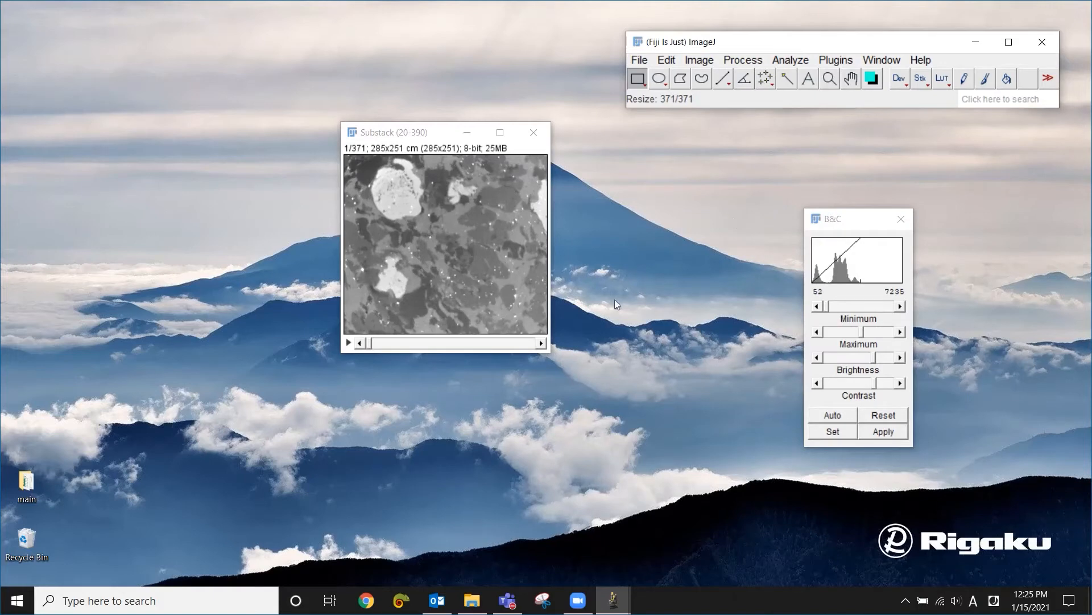
# - Save the cropped substack as a TIFF named Cropped_Substack (20-390).tif in the images folder
pyautogui.click(640, 60)
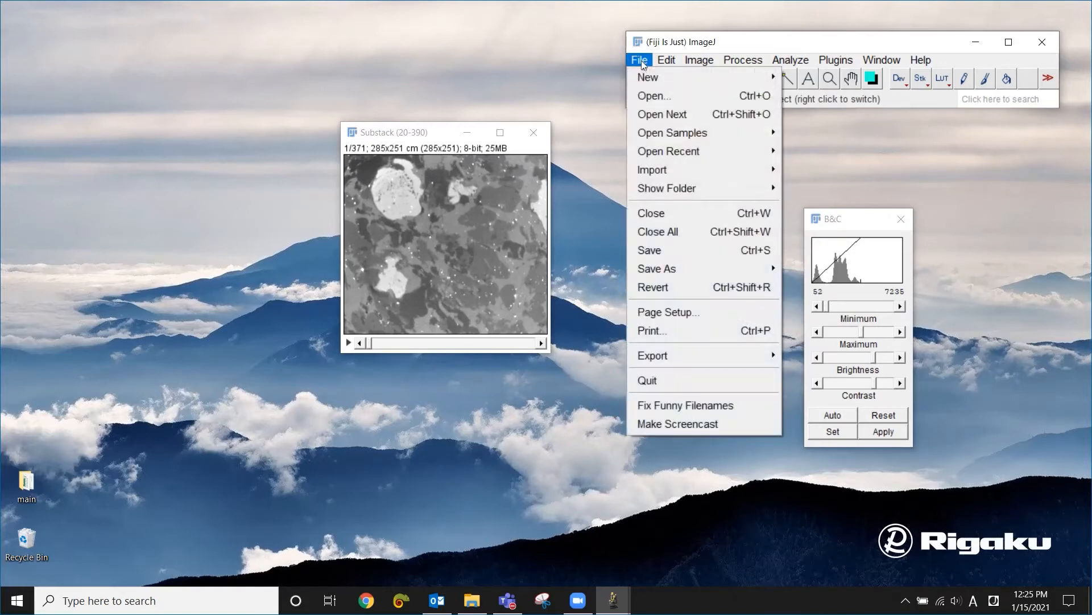
pyautogui.moveTo(736, 266)
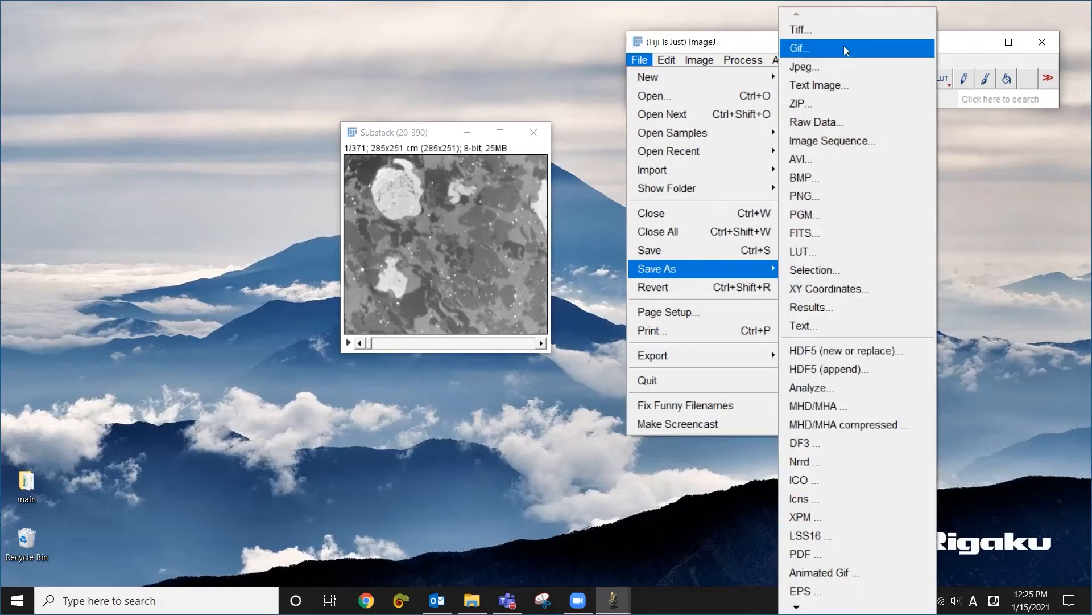
pyautogui.click(836, 29)
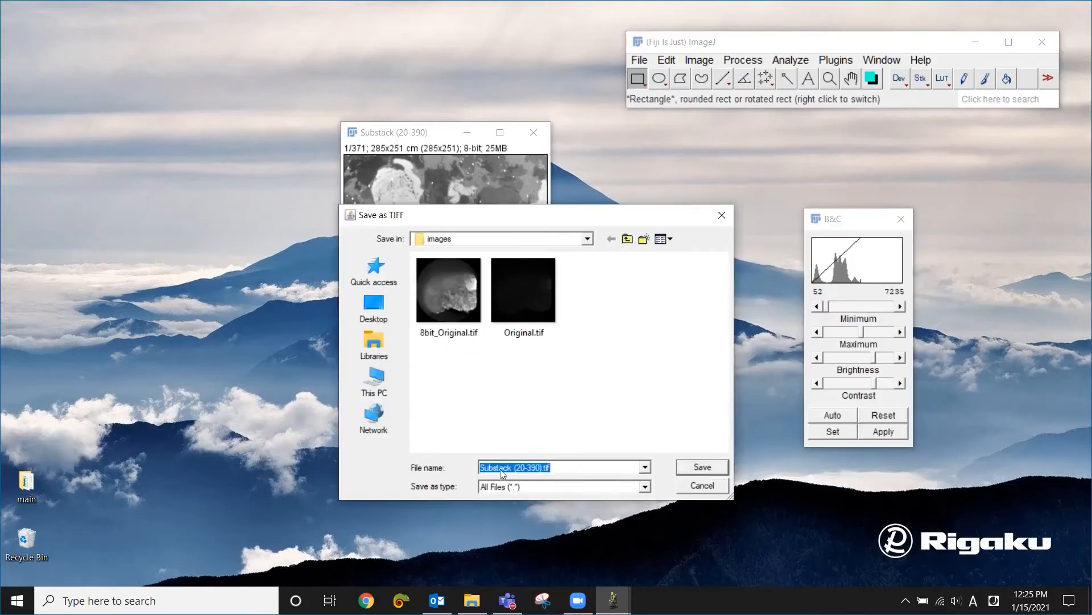
pyautogui.click(480, 468)
pyautogui.write('Cropped_')
pyautogui.click(713, 468)
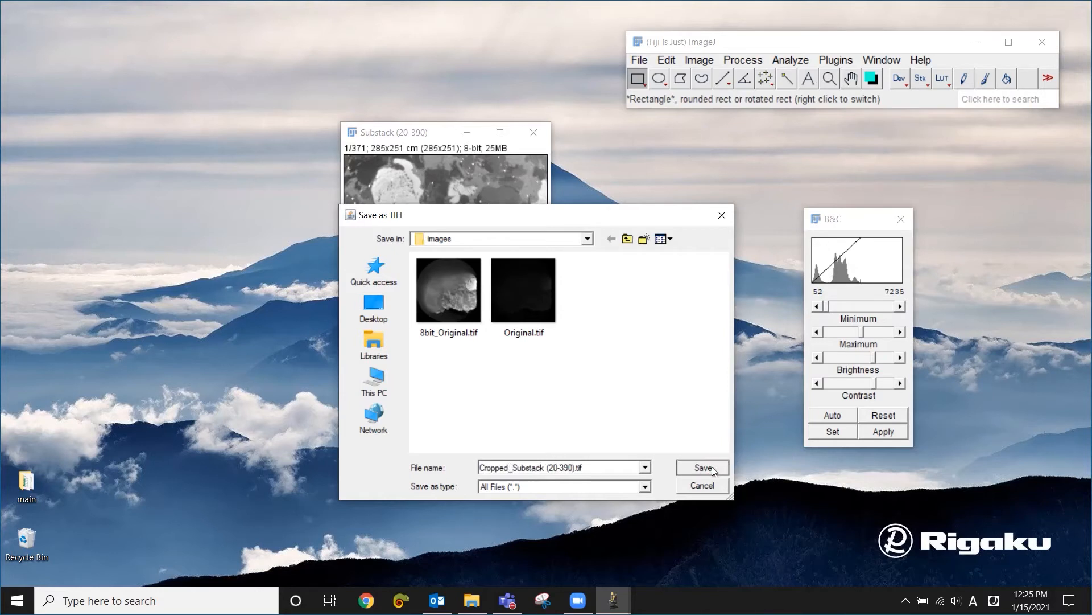
pyautogui.click(704, 468)
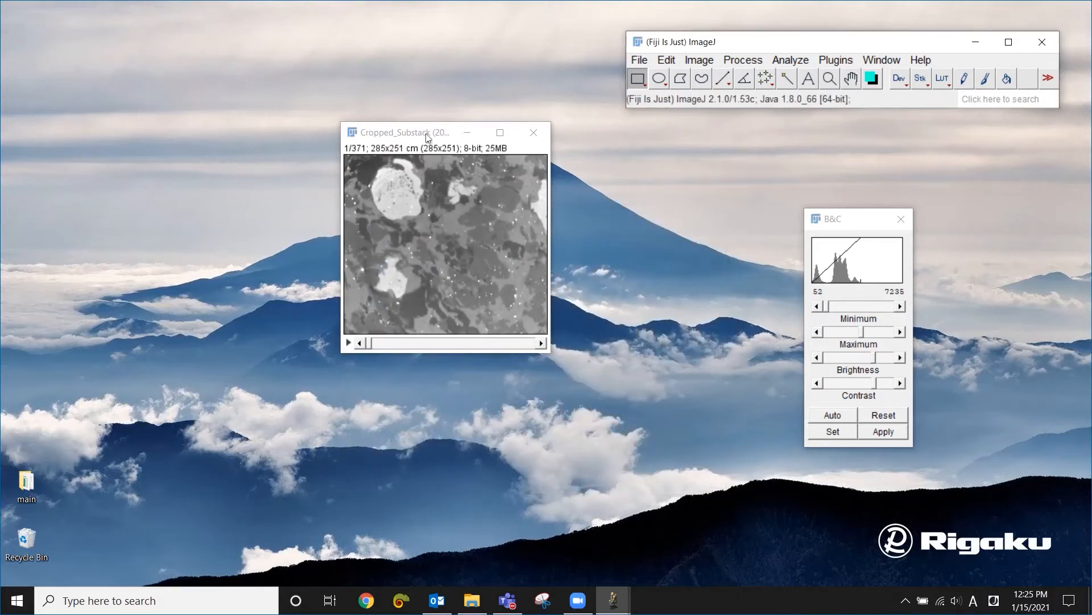
# - Resize the cropped stack to a width of 160 pixels with constrained aspect ratio, averaging when downsizing and bilinear interpolation
pyautogui.moveTo(428, 134); pyautogui.dragTo(461, 191)
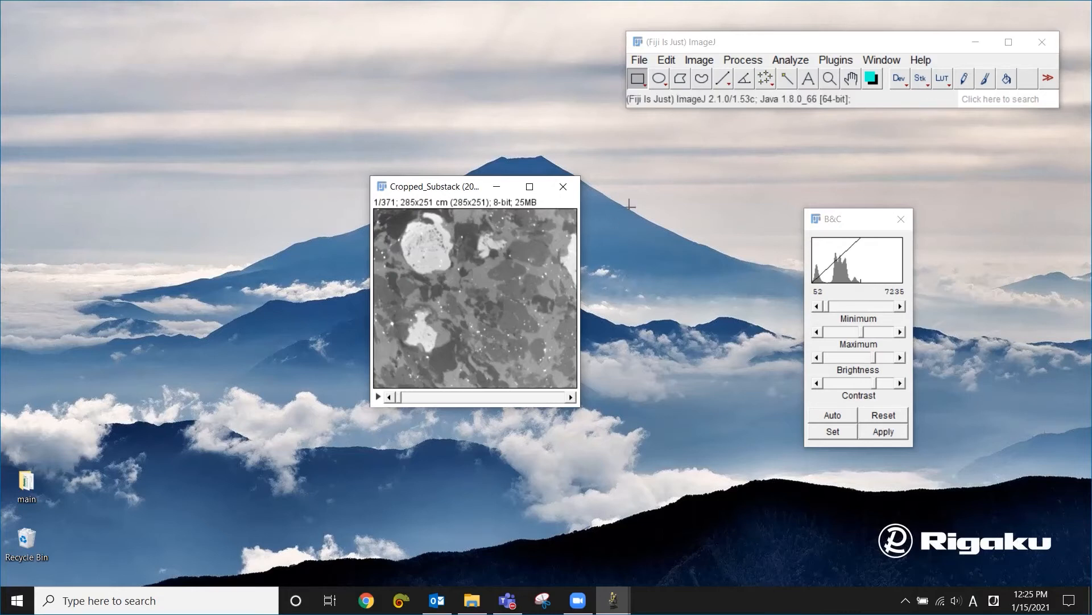
pyautogui.click(701, 60)
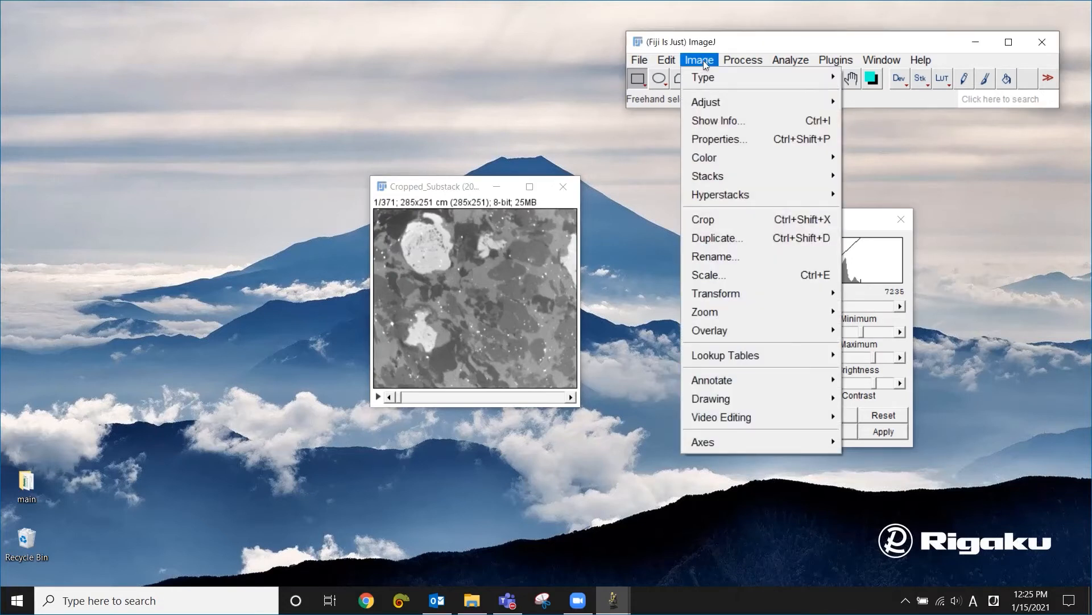
pyautogui.moveTo(717, 102)
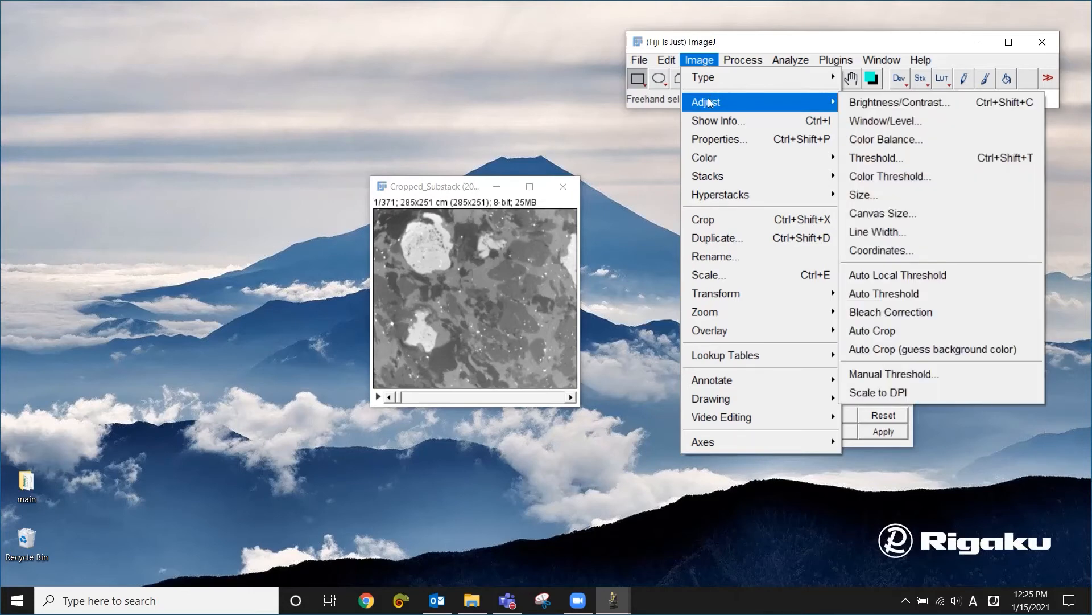
pyautogui.click(909, 197)
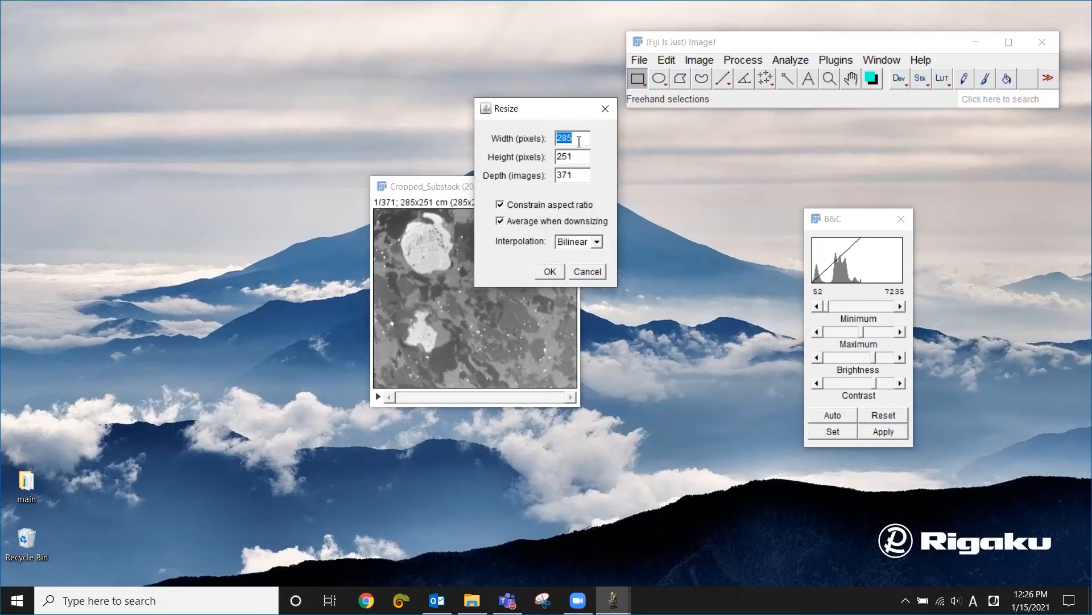
pyautogui.write('160')
pyautogui.click(556, 273)
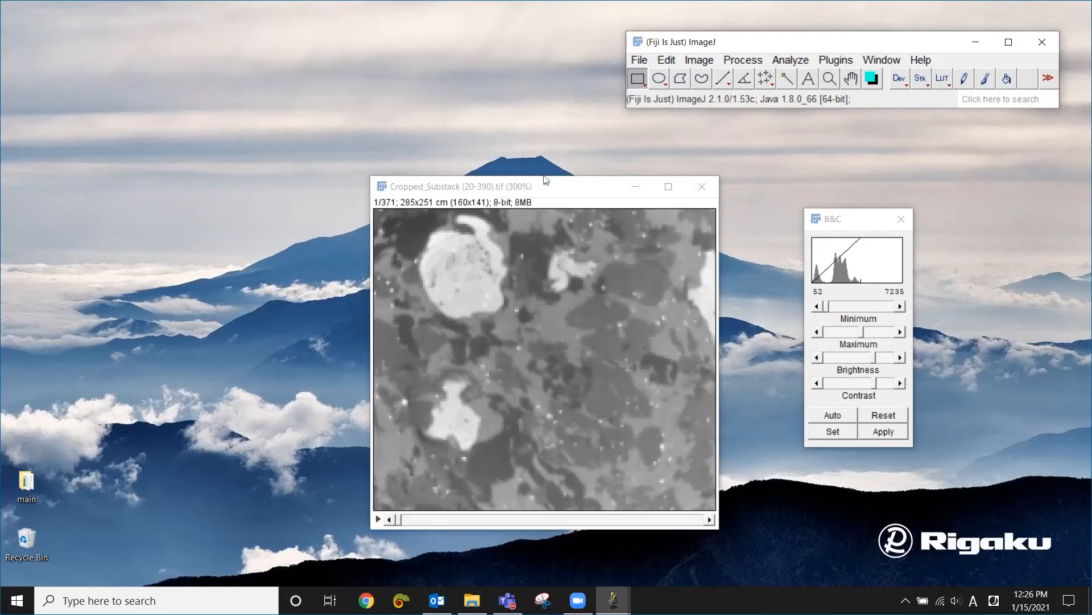
pyautogui.moveTo(551, 191); pyautogui.dragTo(525, 155)
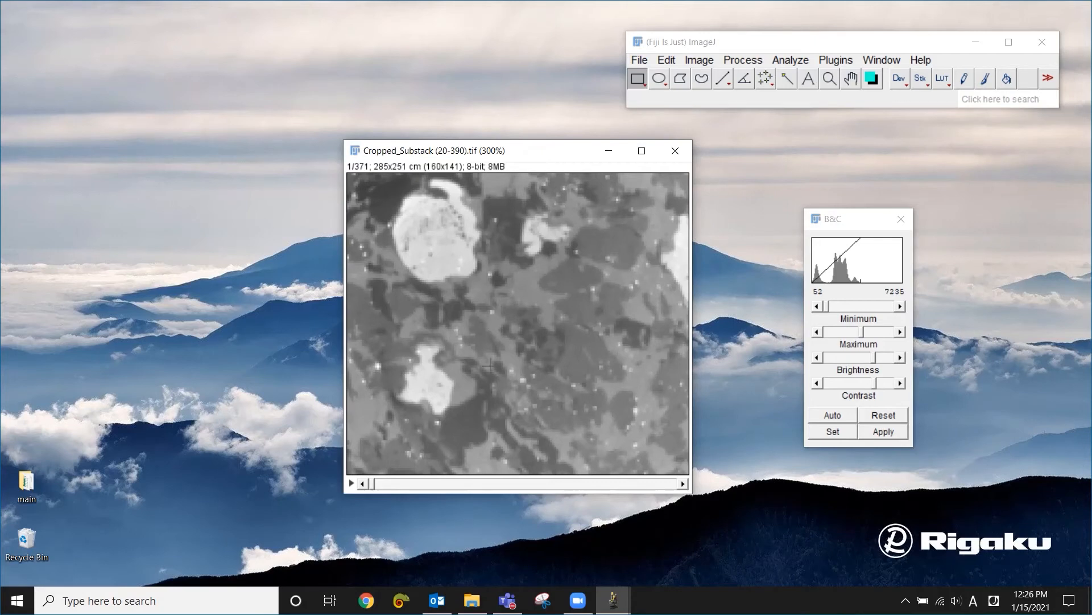
pyautogui.moveTo(368, 484)
pyautogui.mouseDown()
pyautogui.moveTo(594, 484)
pyautogui.moveTo(367, 486)
pyautogui.mouseUp()
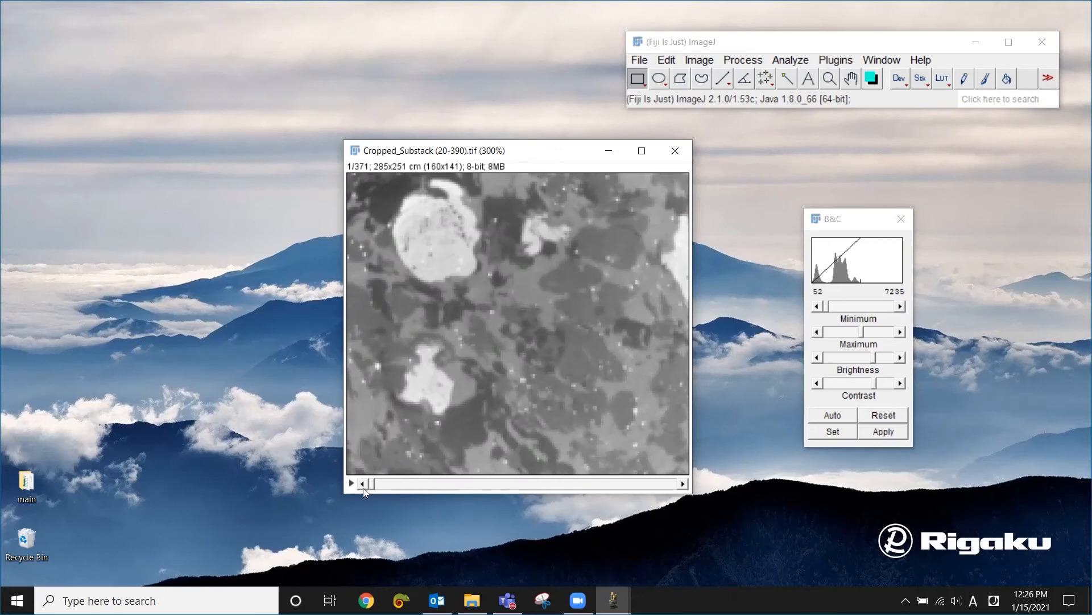
# - Save the resized stack as a TIFF named Downsized_Cropped_Substack (20-390).tif in the images folder
pyautogui.click(640, 60)
pyautogui.moveTo(664, 263)
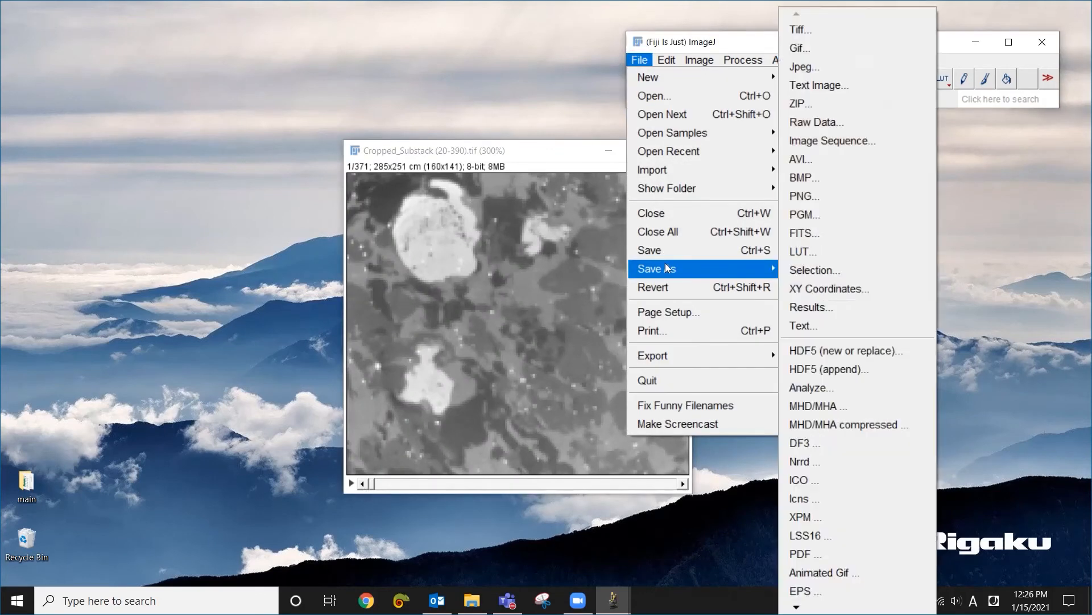
pyautogui.click(813, 36)
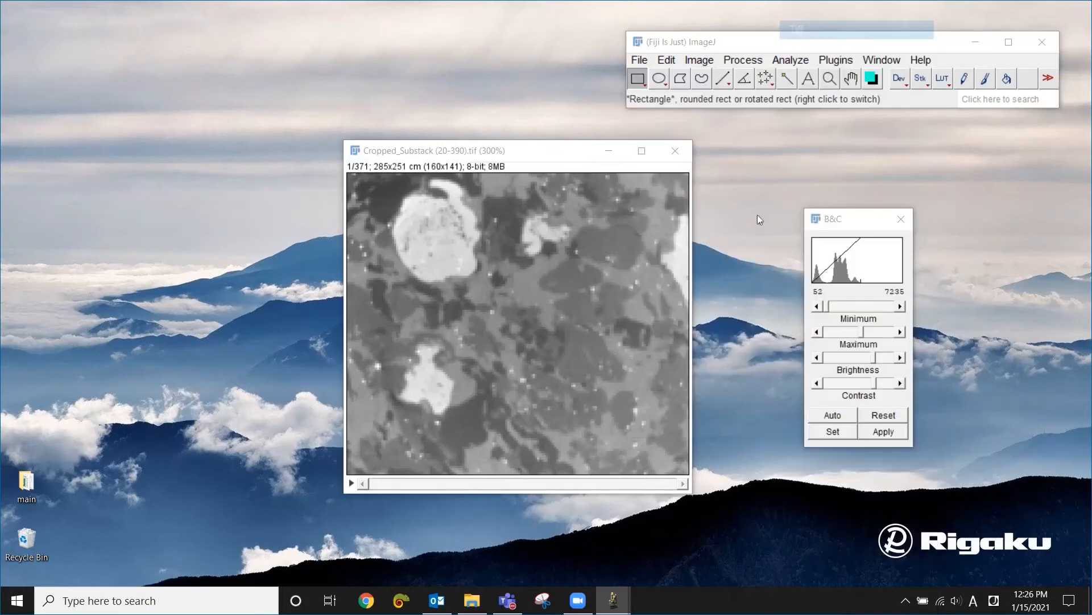
pyautogui.click(484, 471)
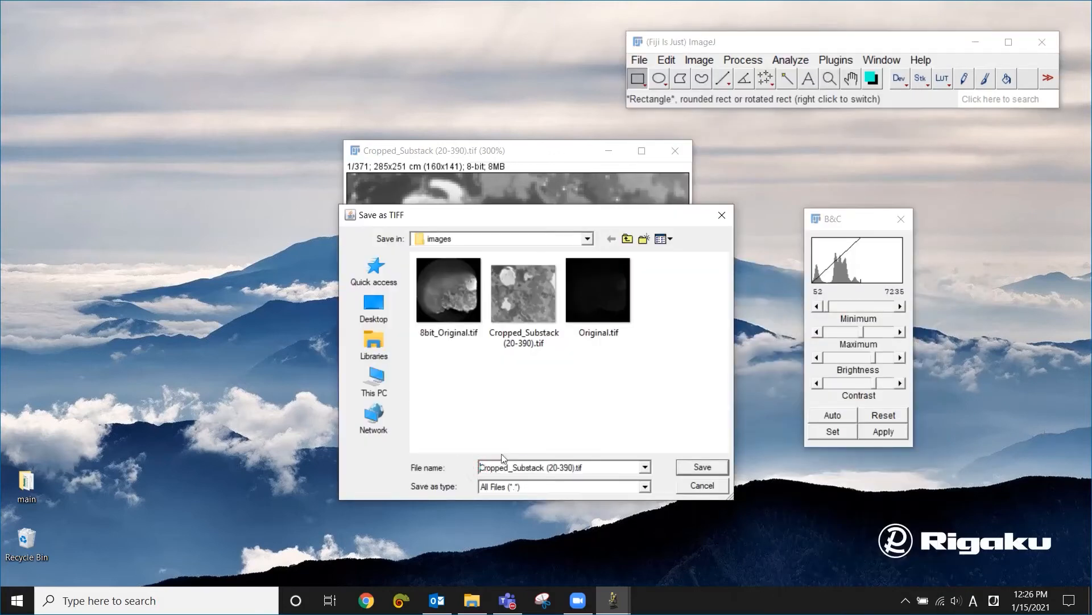
pyautogui.write('Downsized_')
pyautogui.click(703, 468)
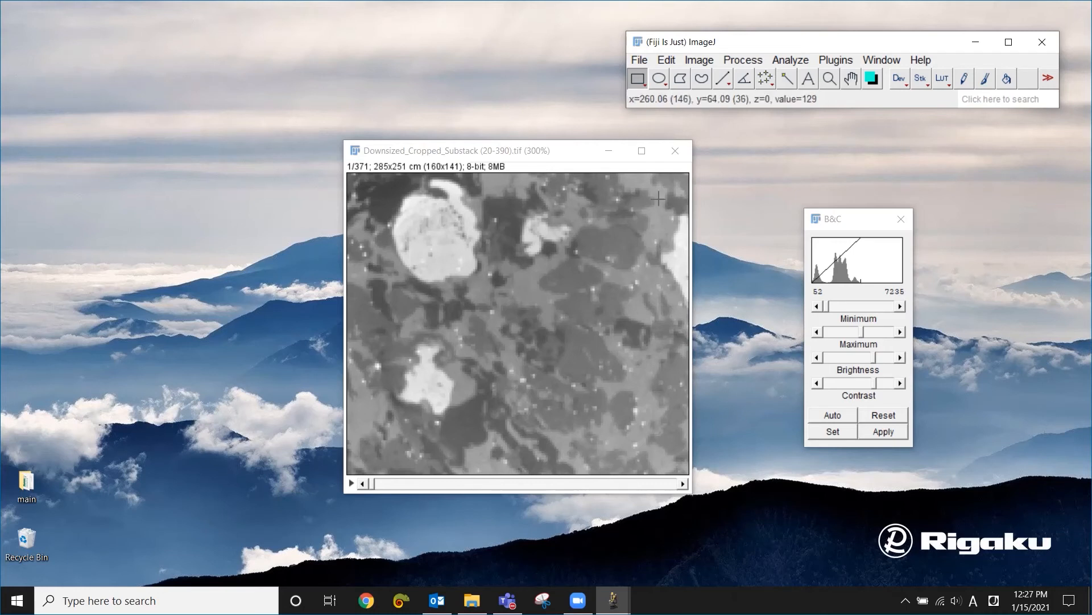
pyautogui.click(642, 63)
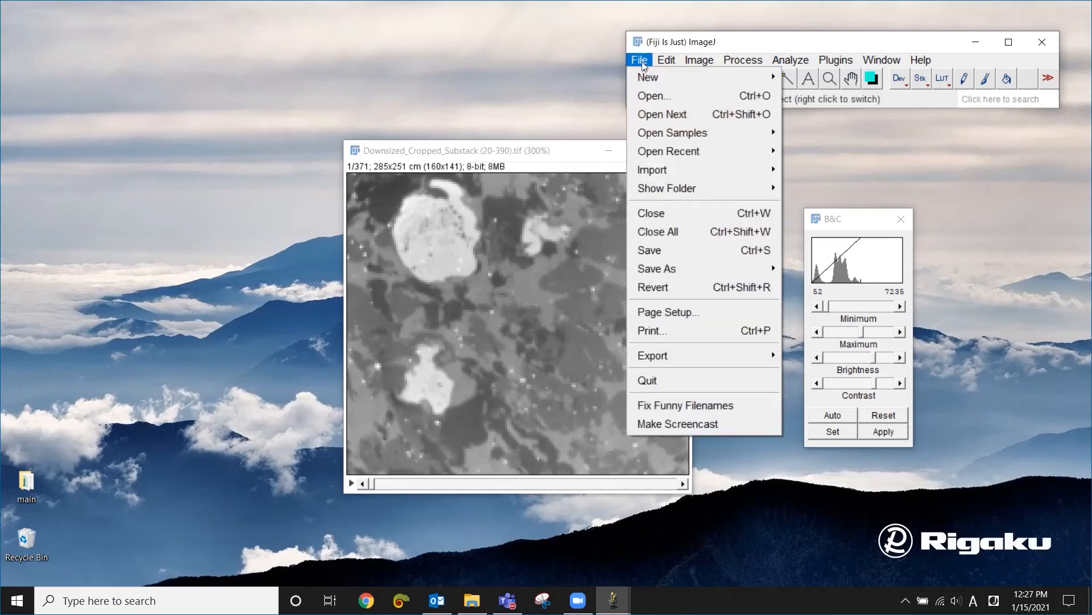
pyautogui.moveTo(692, 267)
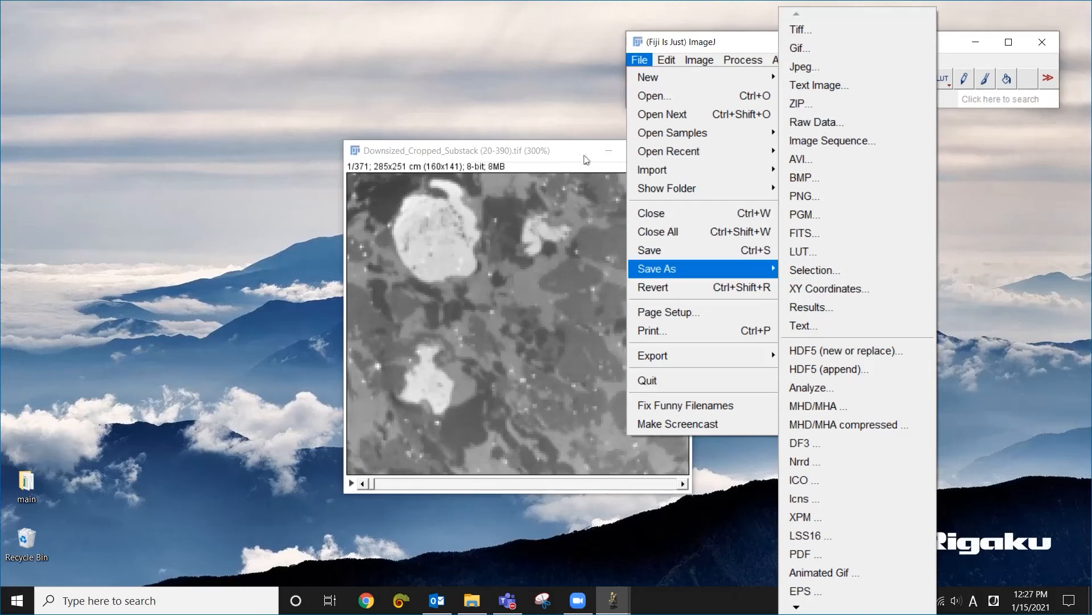
pyautogui.click(563, 152)
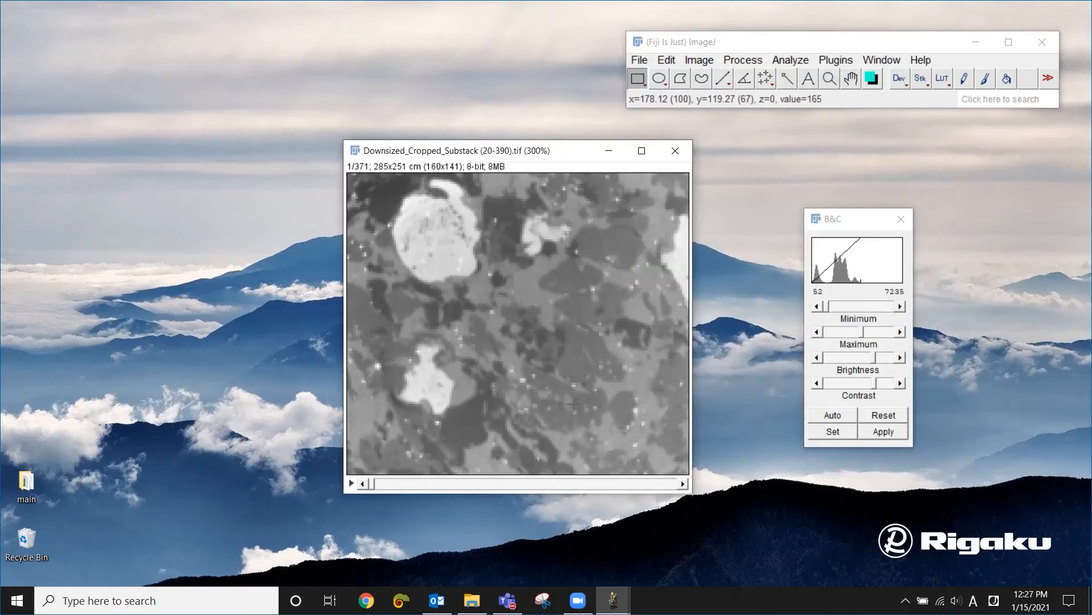
# - Switch to File Explorer, sort the images folder by size from largest to smallest and compare the TIFF files' sizes
pyautogui.click(471, 605)
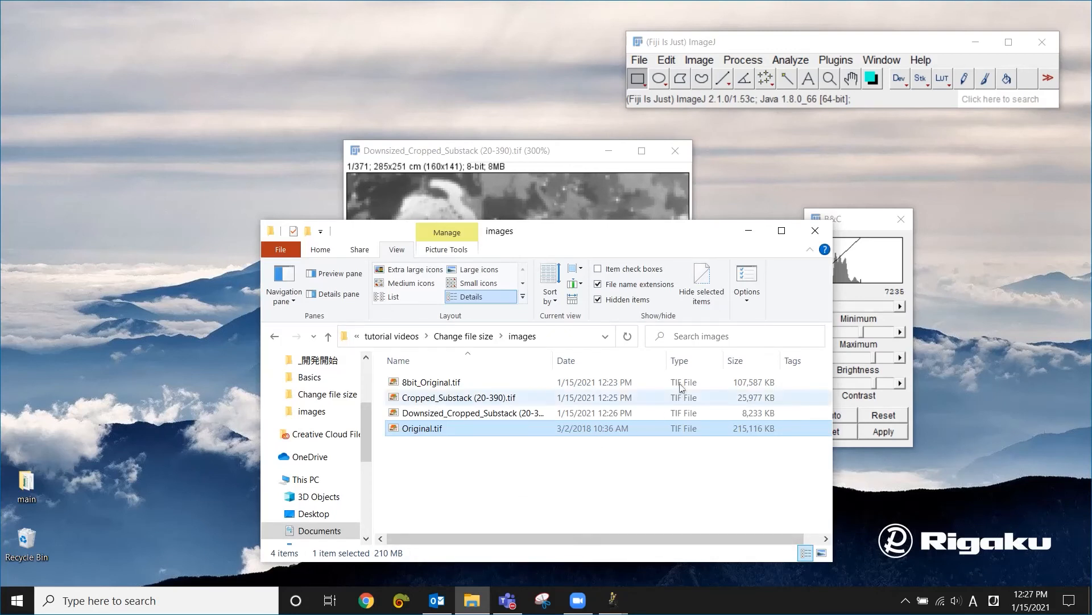
pyautogui.click(740, 361)
pyautogui.click(733, 512)
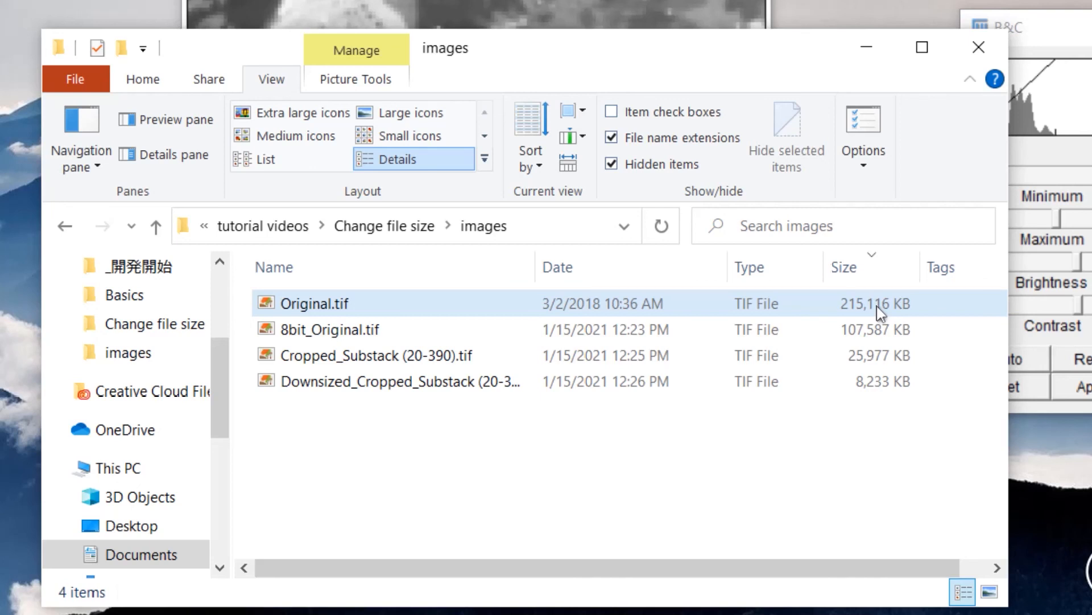
pyautogui.click(881, 342)
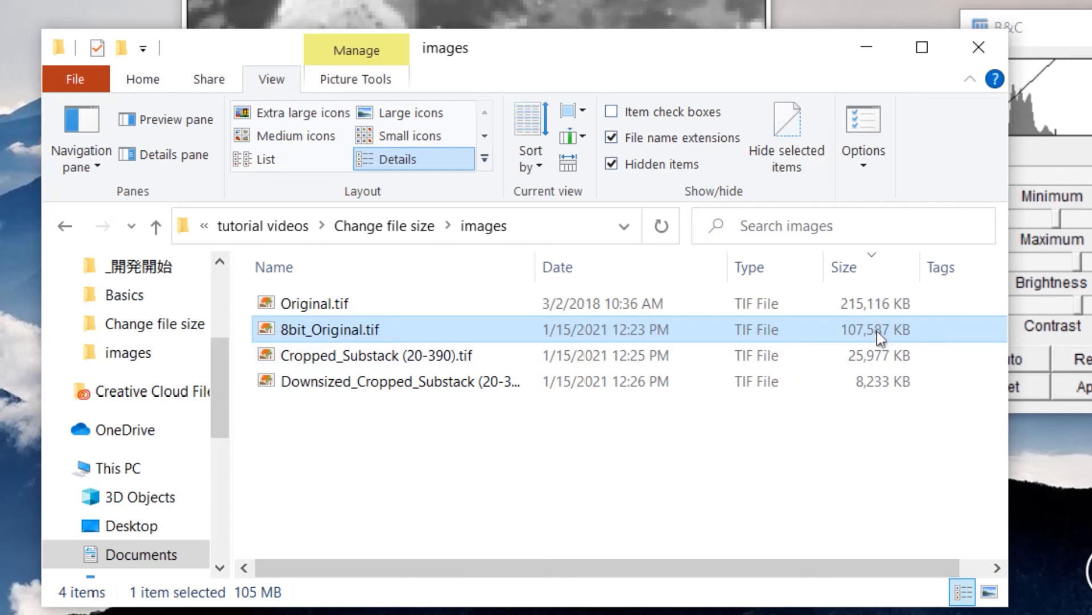
pyautogui.click(882, 382)
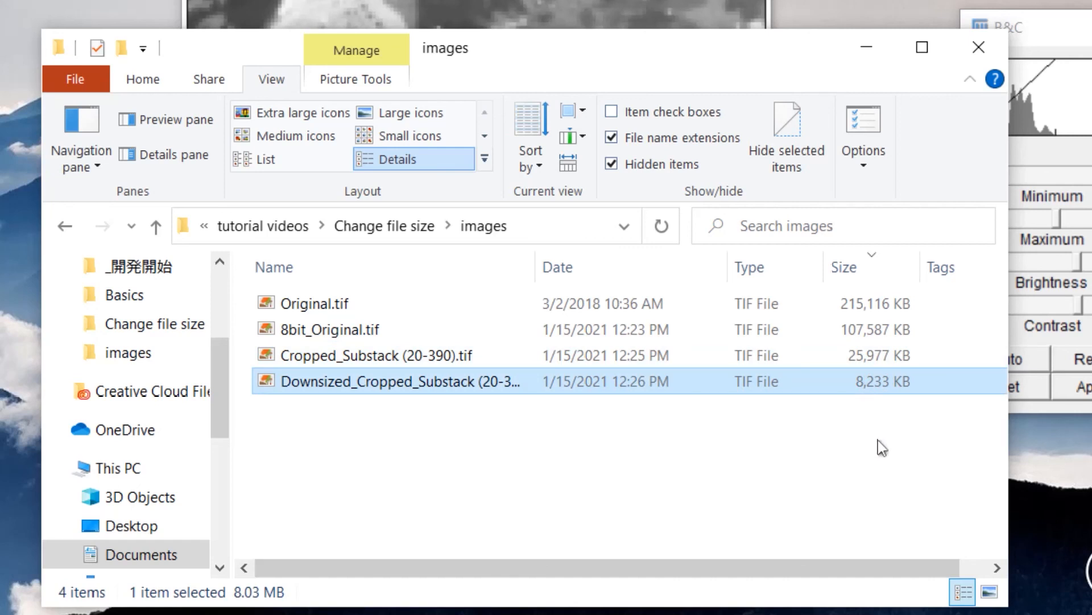